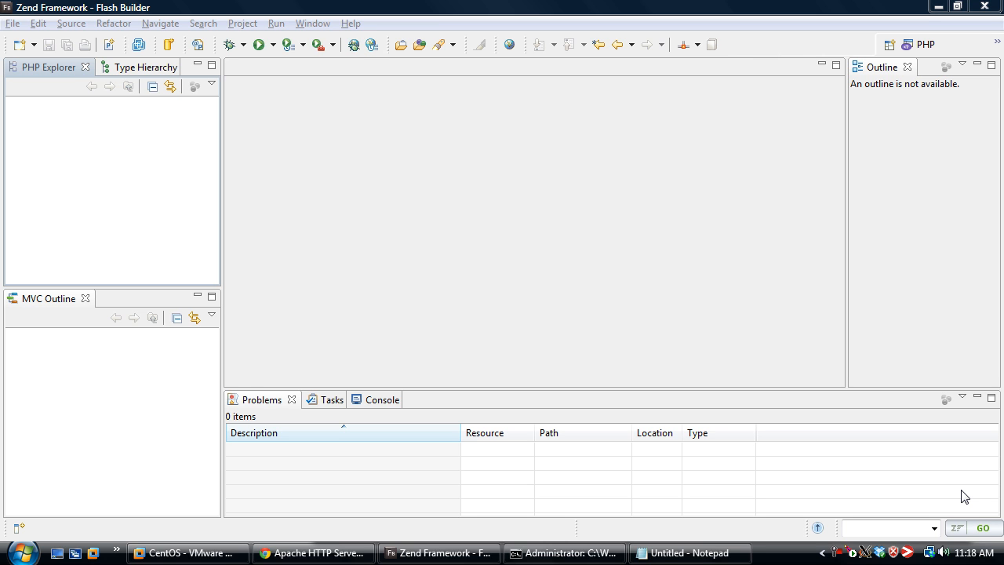
Create a Zend Framework project named HelloWorld in the workspace, using framework version 1.11 and the default project structure
{"action": "right_click", "coordinate": [76, 146]}
{"action": "mouse_move", "coordinate": [166, 156]}
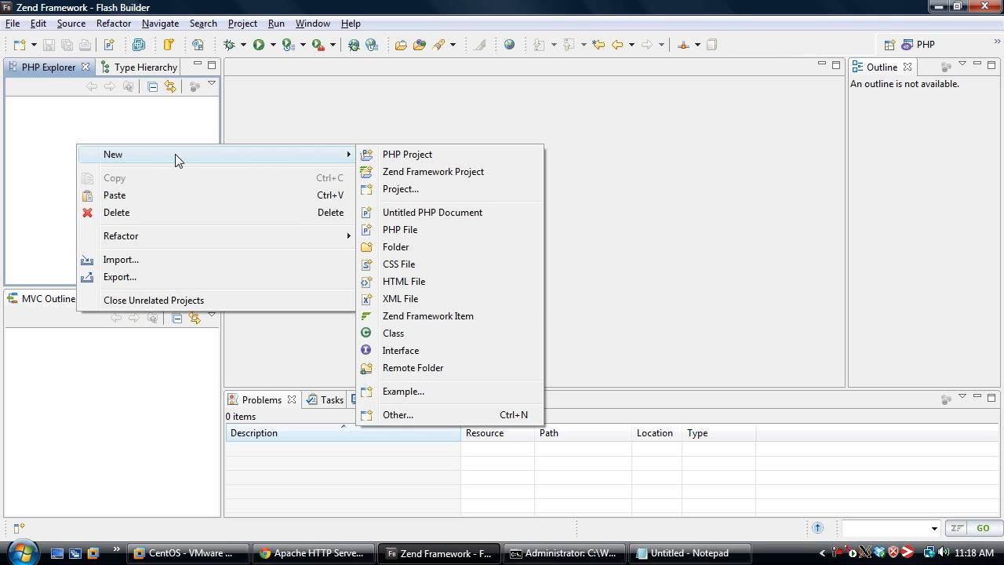
{"action": "left_click", "coordinate": [460, 172]}
{"action": "type", "text": "HelloWorld"}
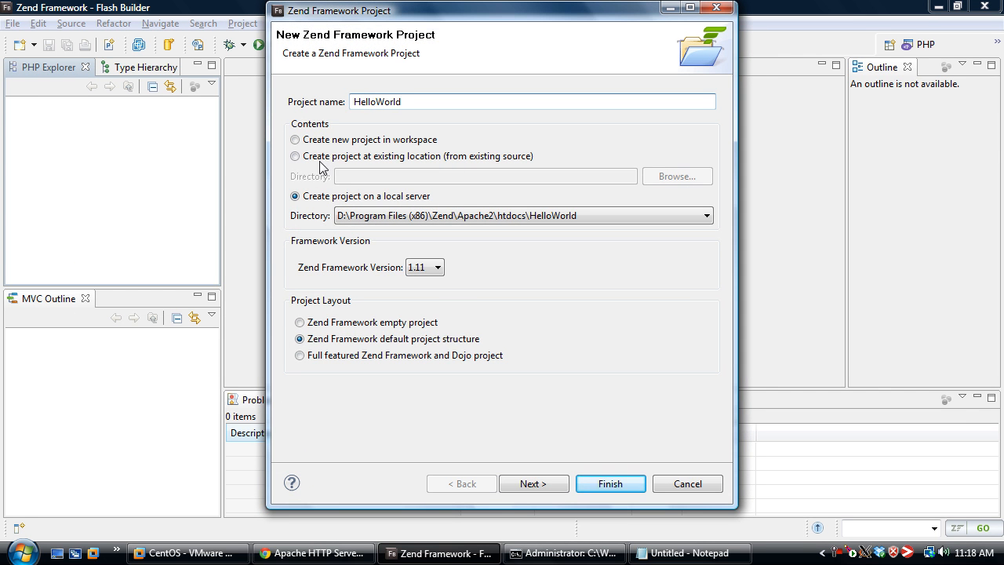
{"action": "left_click", "coordinate": [346, 140]}
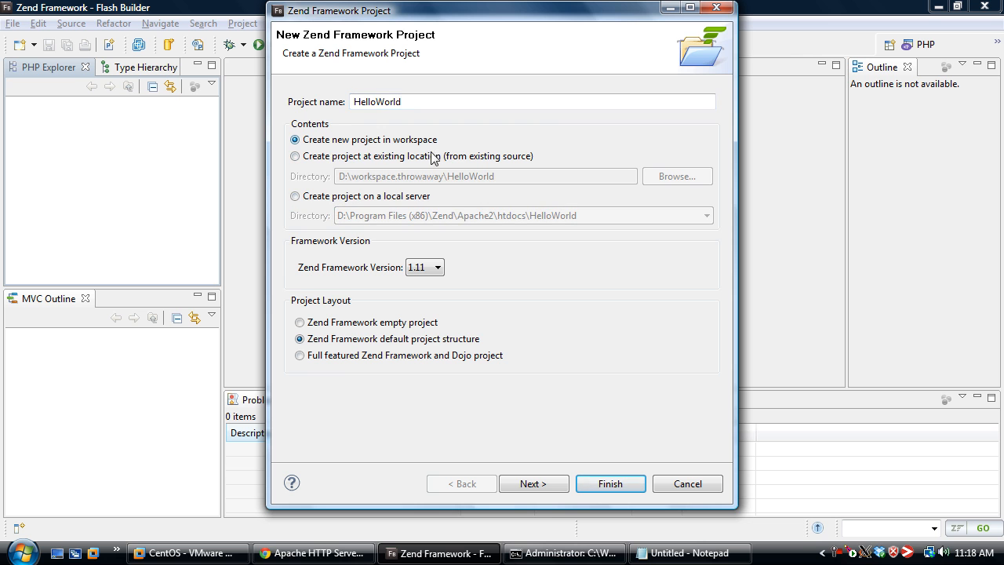
{"action": "left_click", "coordinate": [610, 484]}
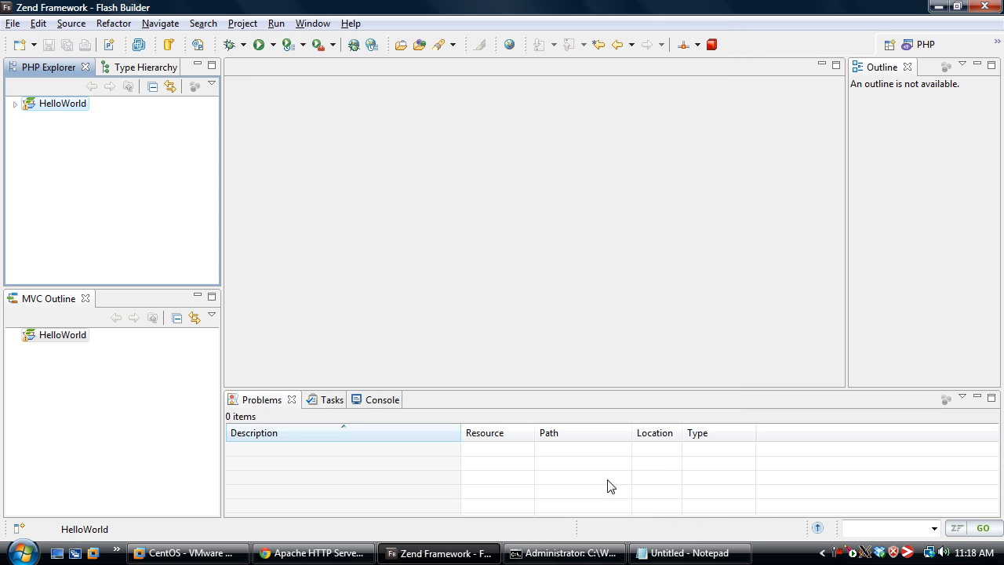
Switch to Chrome and reload the localhost page to check the running web project
{"action": "left_click", "coordinate": [343, 549]}
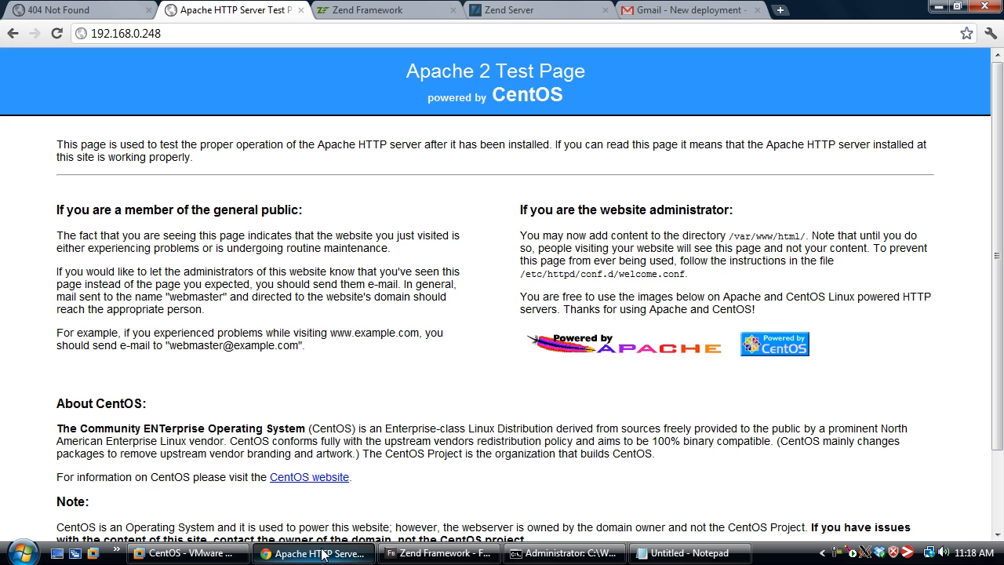
{"action": "left_click", "coordinate": [87, 10]}
{"action": "key", "text": "F5"}
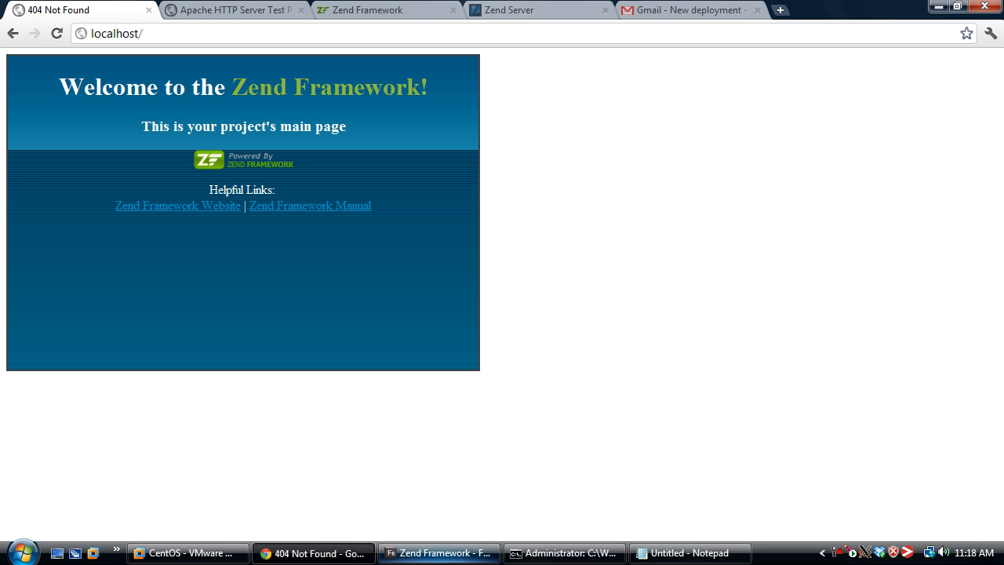
Return to Flash Builder and expand the HelloWorld project to view its folder structure
{"action": "left_click", "coordinate": [418, 553]}
{"action": "left_click", "coordinate": [62, 103]}
{"action": "left_click", "coordinate": [15, 104]}
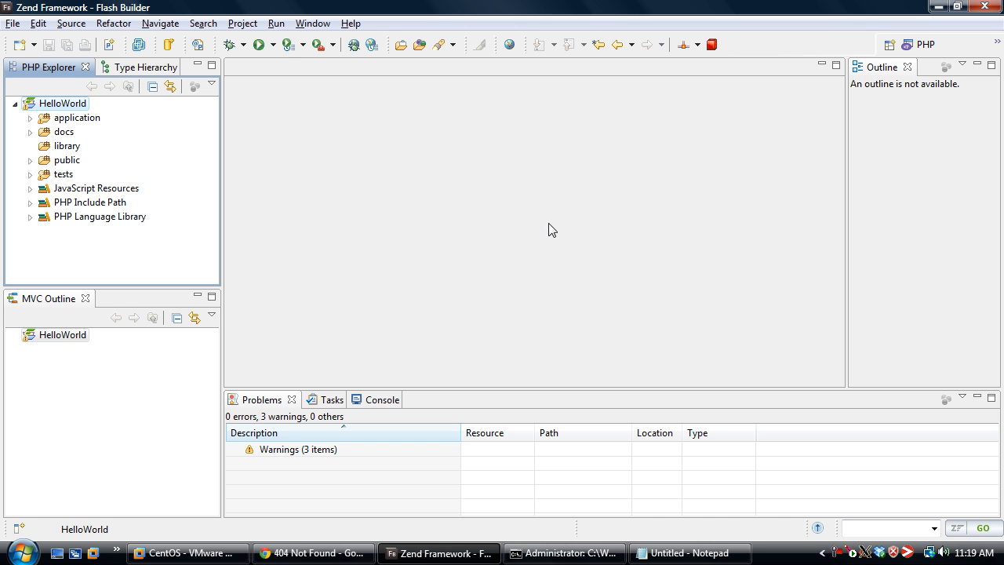
In the command prompt, show the zdpack usage help and generate the package skeleton with "zdpack create HelloWorld"
{"action": "left_click", "coordinate": [563, 553]}
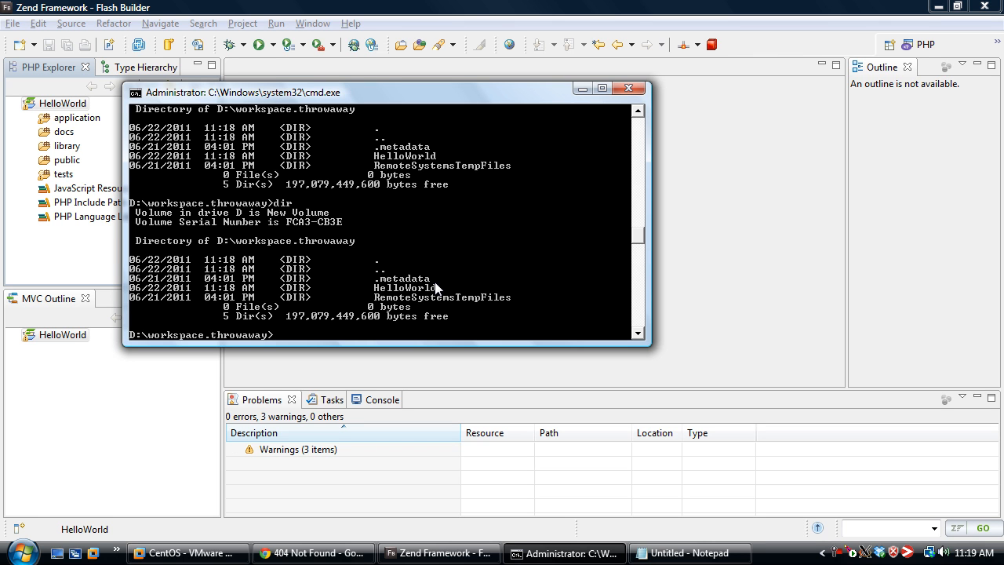
{"action": "type", "text": "zdpack"}
{"action": "key", "text": "Return"}
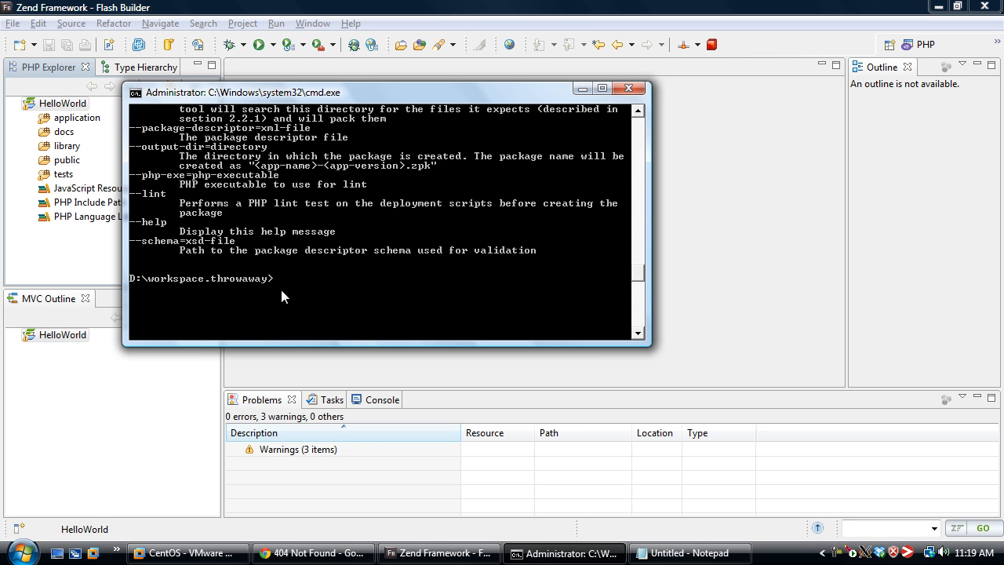
{"action": "type", "text": "creat"}
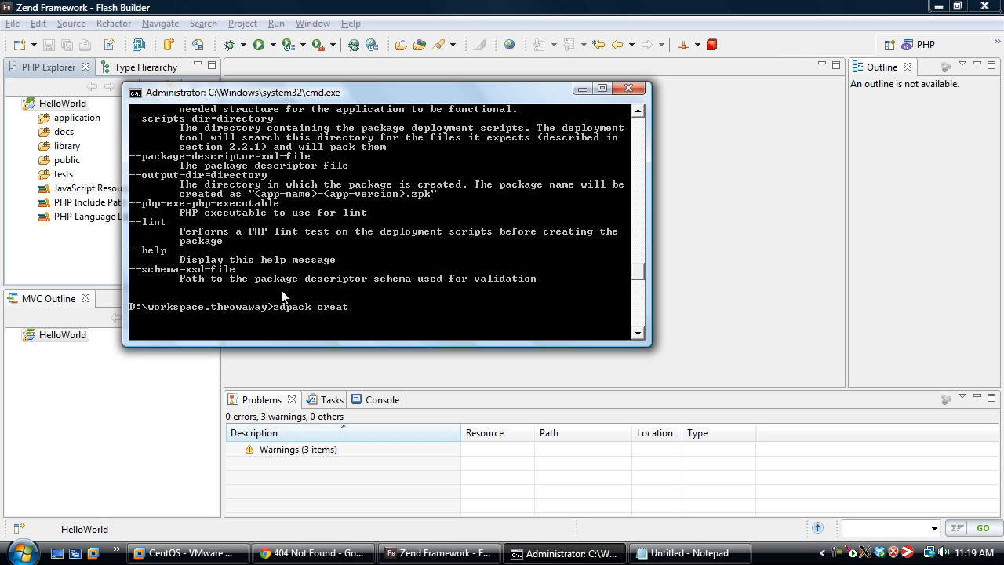
{"action": "type", "text": "e HelloWorld"}
{"action": "key", "text": "Return"}
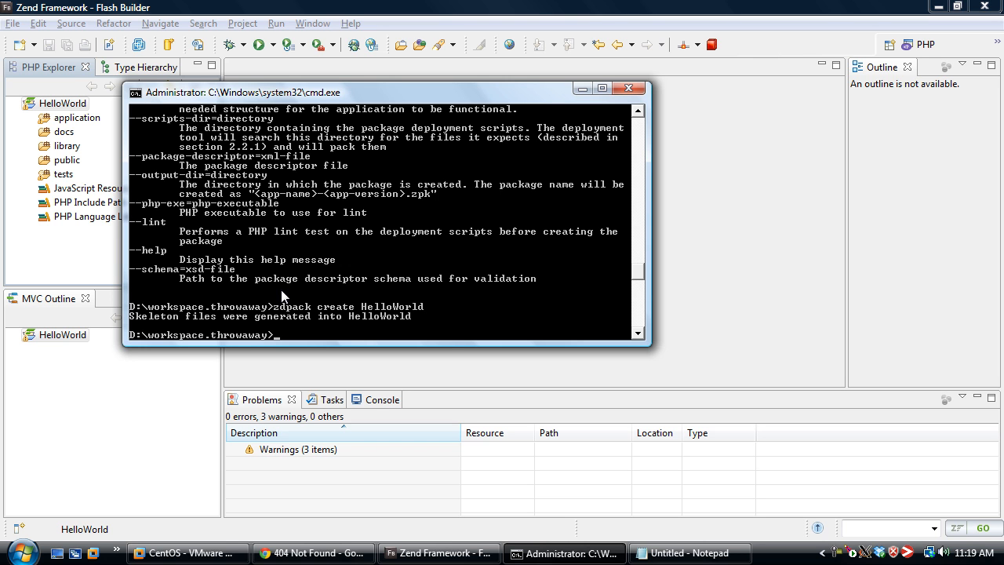
Refresh the HelloWorld project in Flash Builder and expand its data and scripts folders to view the generated files
{"action": "left_click", "coordinate": [690, 208]}
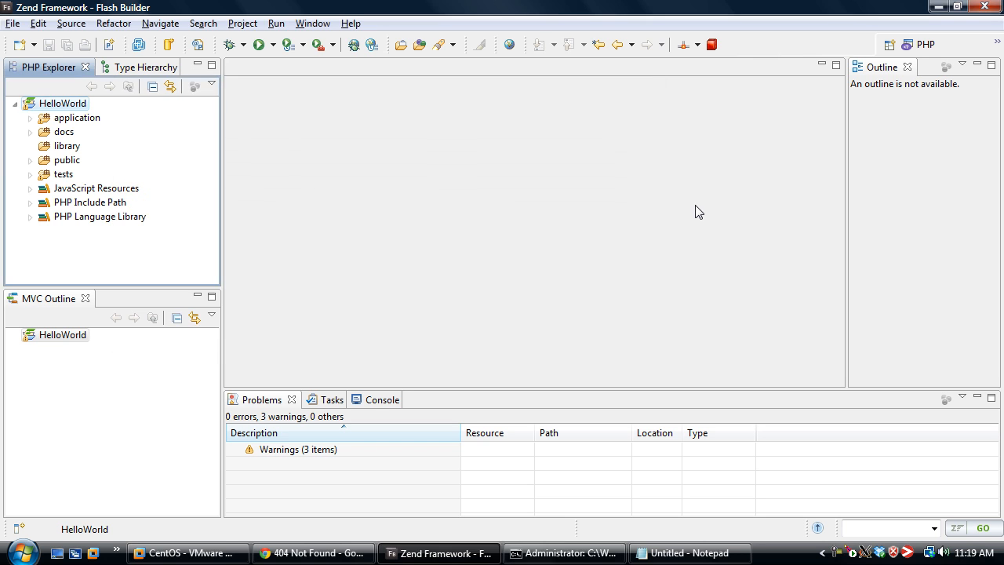
{"action": "right_click", "coordinate": [78, 105]}
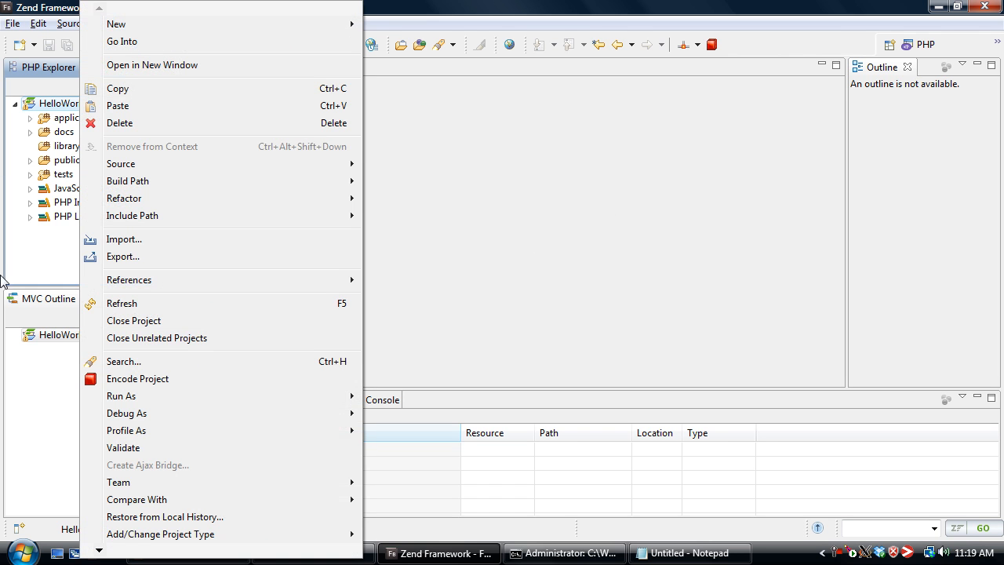
{"action": "left_click", "coordinate": [199, 306]}
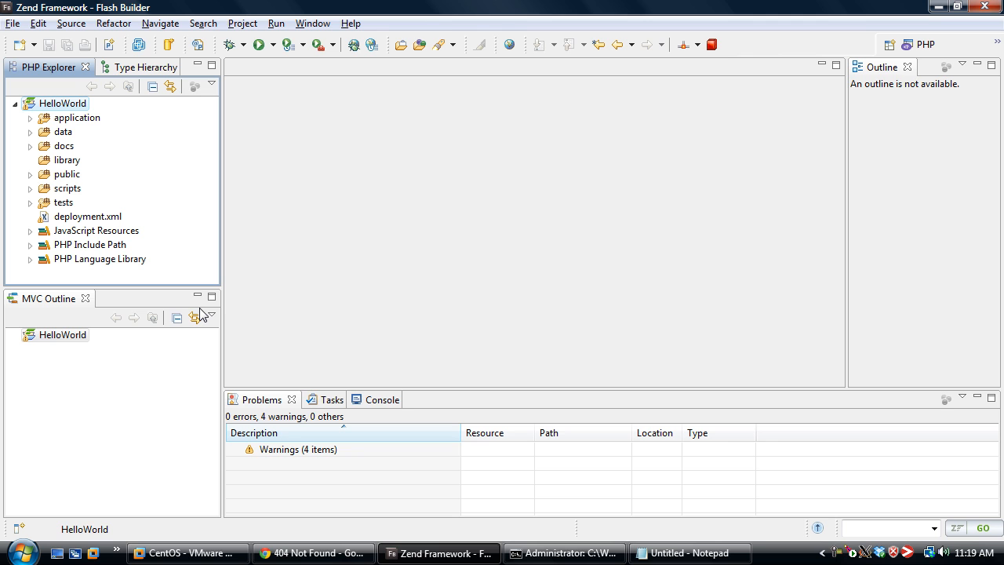
{"action": "left_click", "coordinate": [30, 132]}
{"action": "left_click", "coordinate": [31, 217]}
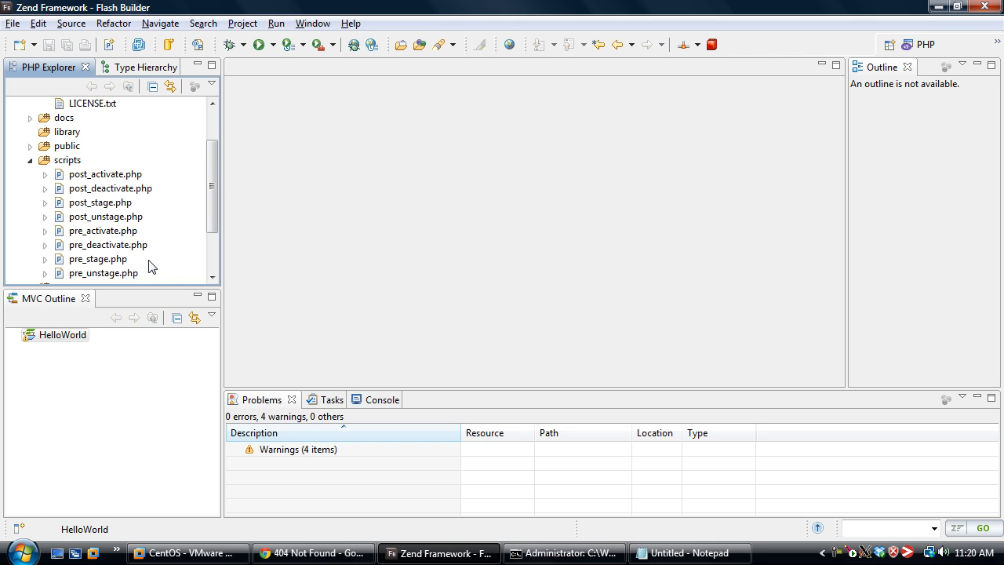
{"action": "scroll", "coordinate": [166, 239], "scroll_direction": "down", "scroll_amount": 1}
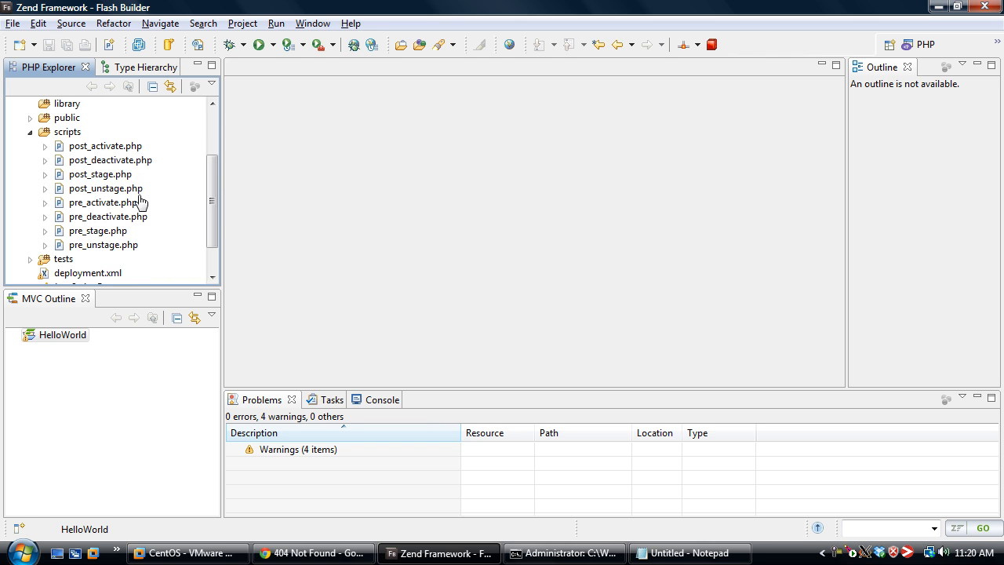
Open deployment.xml and review the package's name, summary, description, version release and eula entries
{"action": "double_click", "coordinate": [110, 276]}
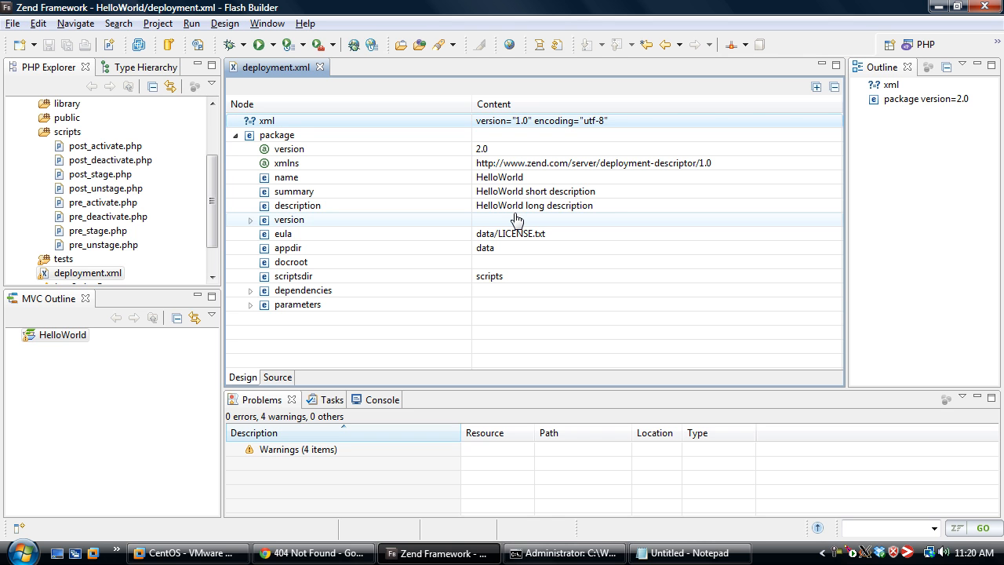
{"action": "left_click", "coordinate": [486, 179]}
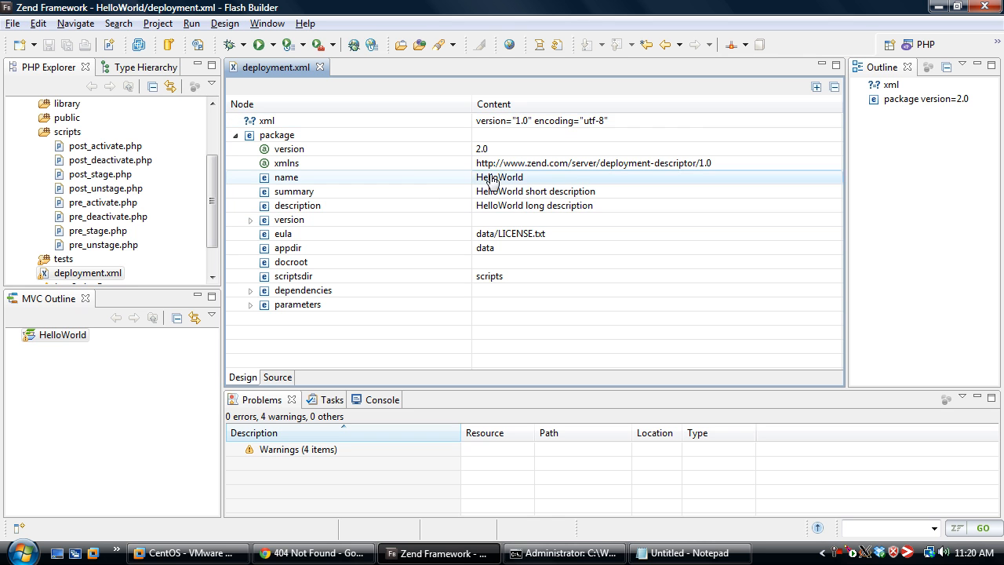
{"action": "left_click", "coordinate": [576, 195]}
{"action": "left_click", "coordinate": [550, 203]}
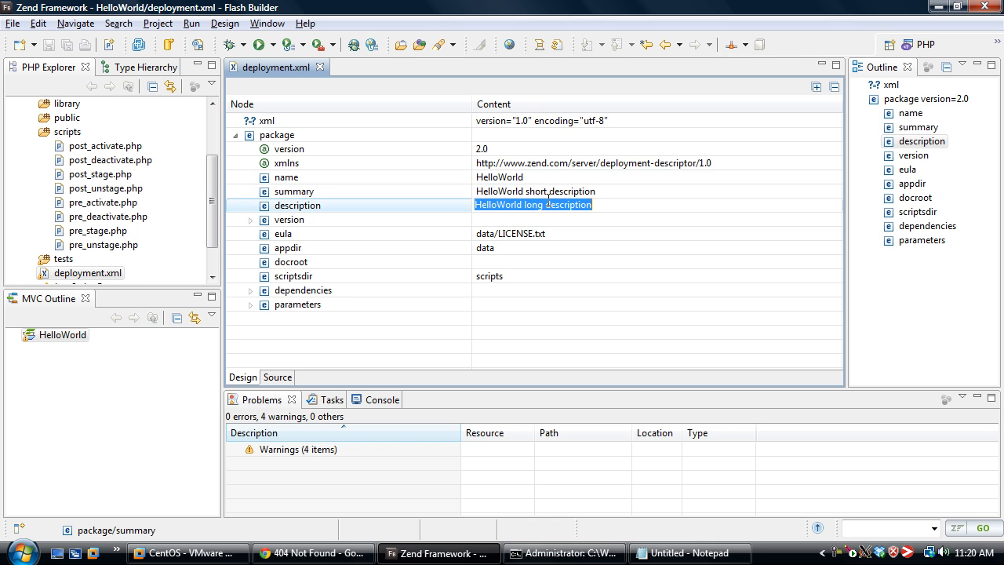
{"action": "left_click", "coordinate": [250, 221]}
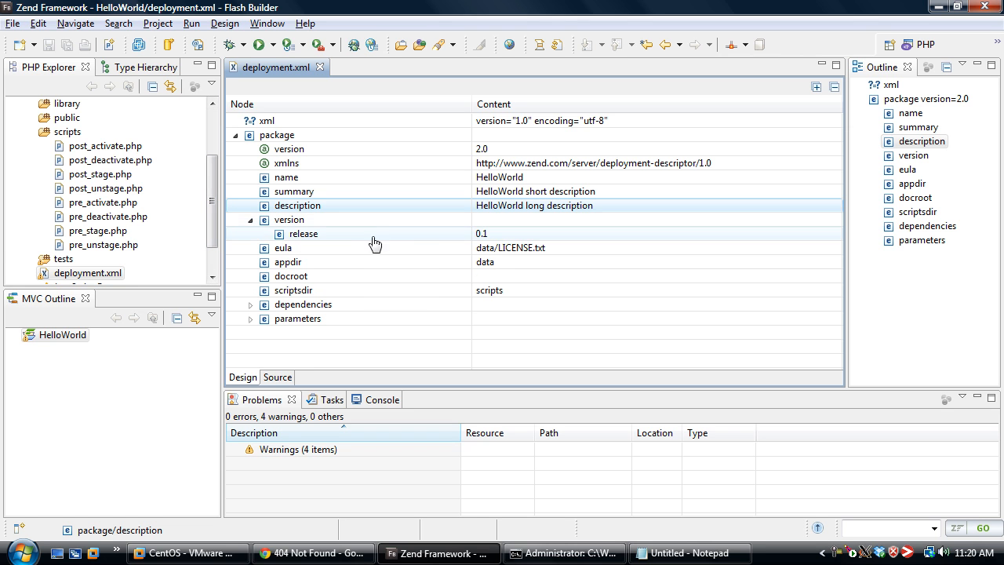
{"action": "left_click", "coordinate": [538, 253]}
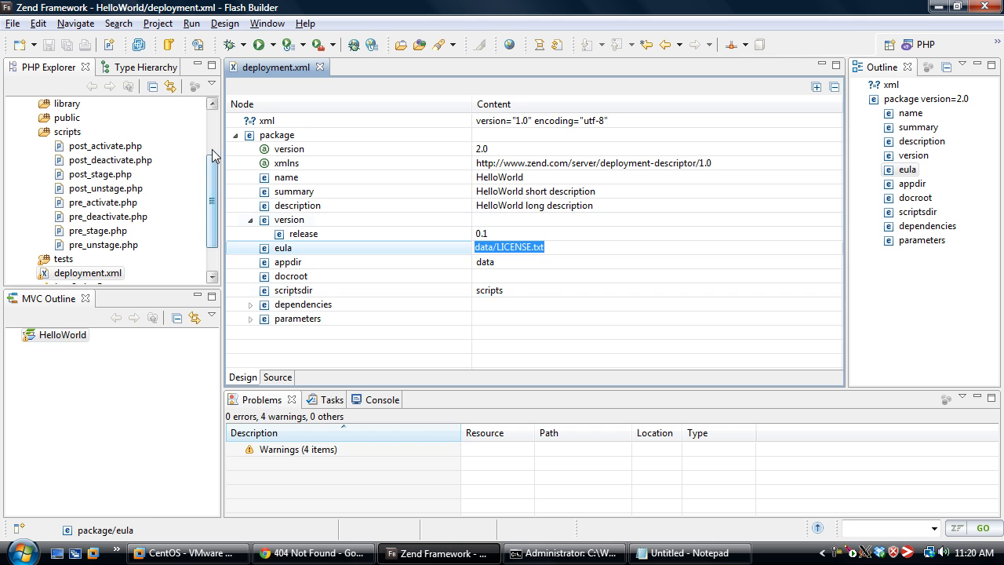
Replace the contents of data/LICENSE.txt with the Zend license text from framework.zend.com/license, save the file and close it
{"action": "left_click_drag", "start_coordinate": [213, 172], "coordinate": [212, 125]}
{"action": "double_click", "coordinate": [90, 160]}
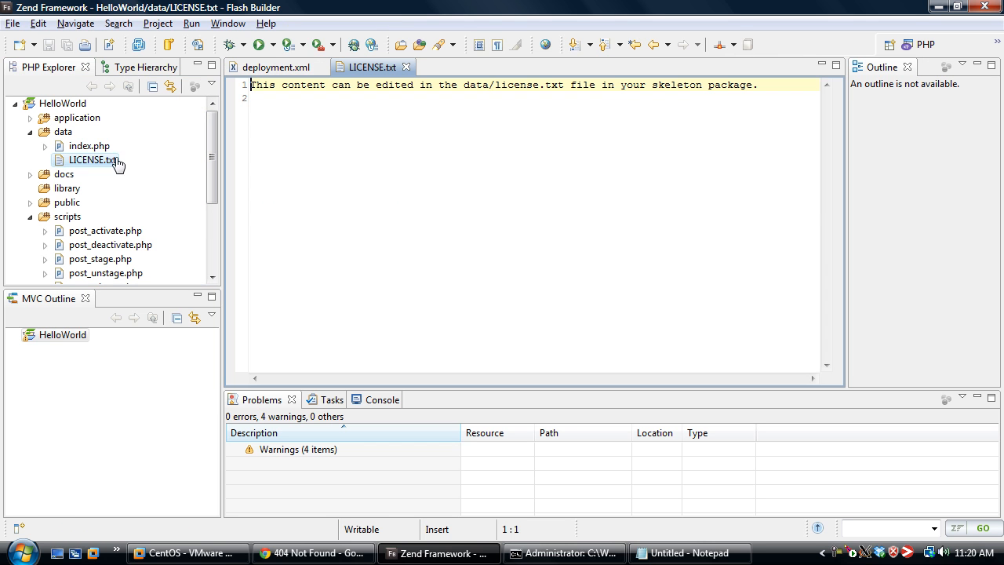
{"action": "key", "text": "ctrl+a"}
{"action": "key", "text": "Delete"}
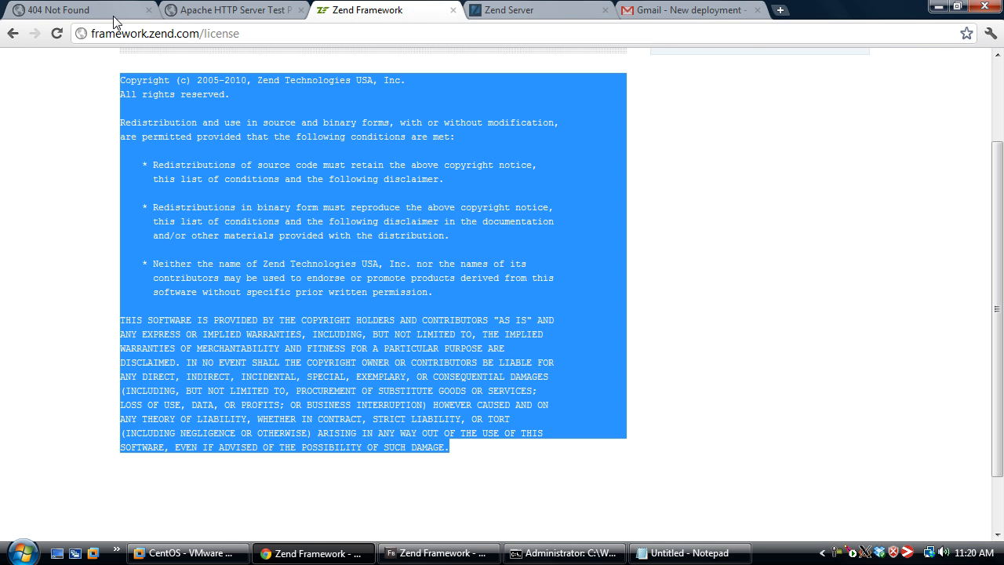
{"action": "key", "text": "alt+Tab"}
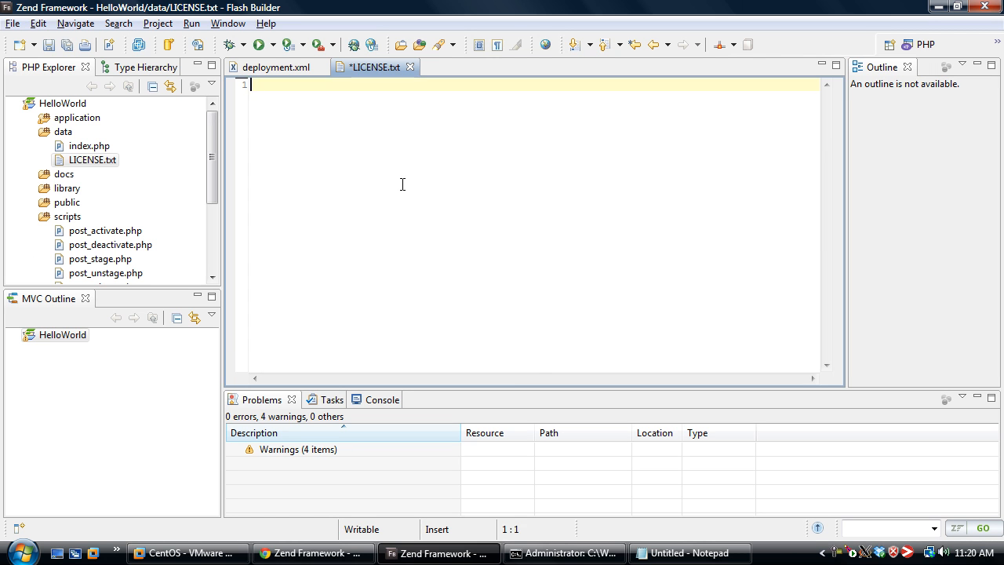
{"action": "key", "text": "ctrl+v"}
{"action": "key", "text": "ctrl+s"}
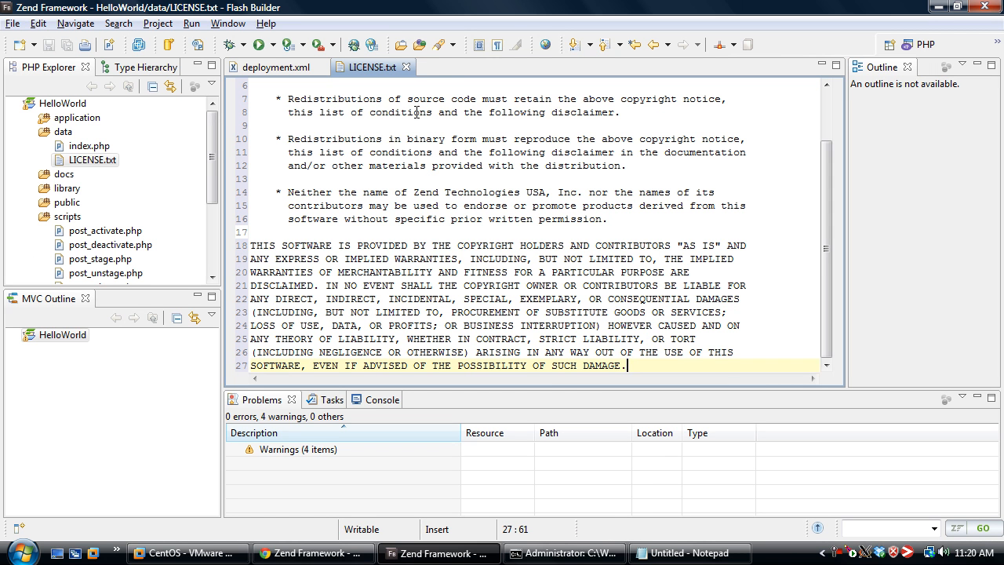
{"action": "left_click", "coordinate": [408, 67]}
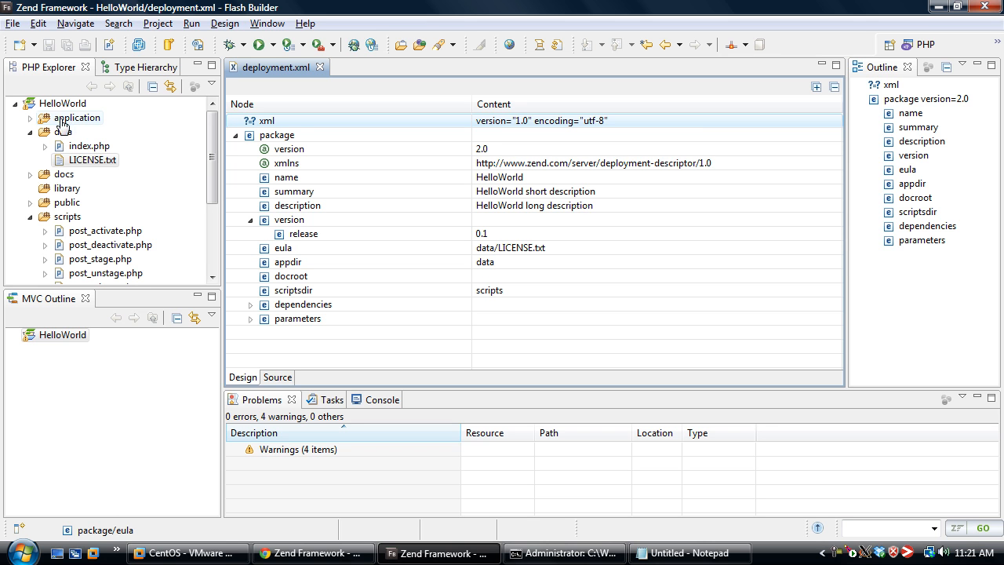
Clear the appdir value in deployment.xml so the element is empty
{"action": "left_click", "coordinate": [523, 263]}
{"action": "key", "text": "BackSpace"}
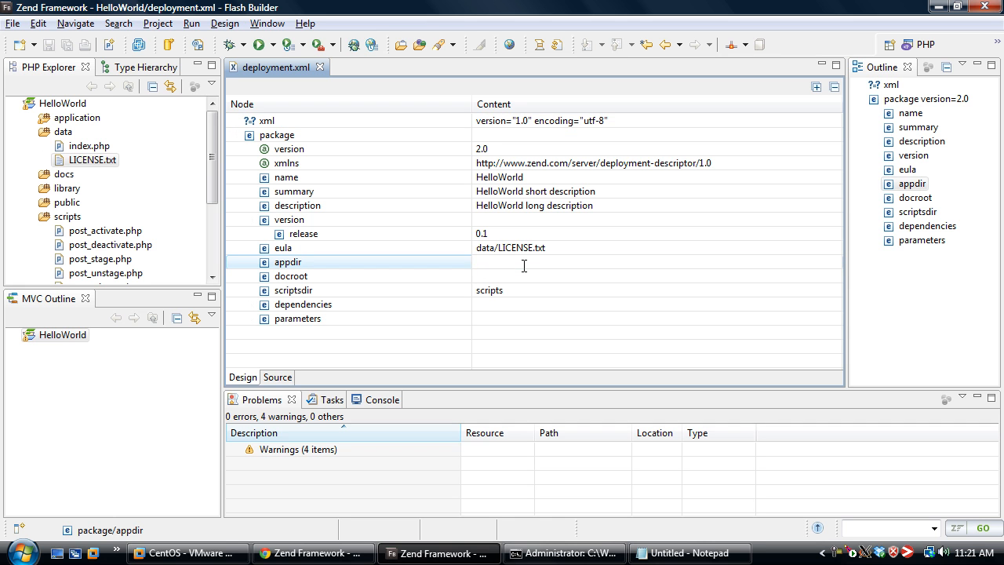
{"action": "key", "text": "Return"}
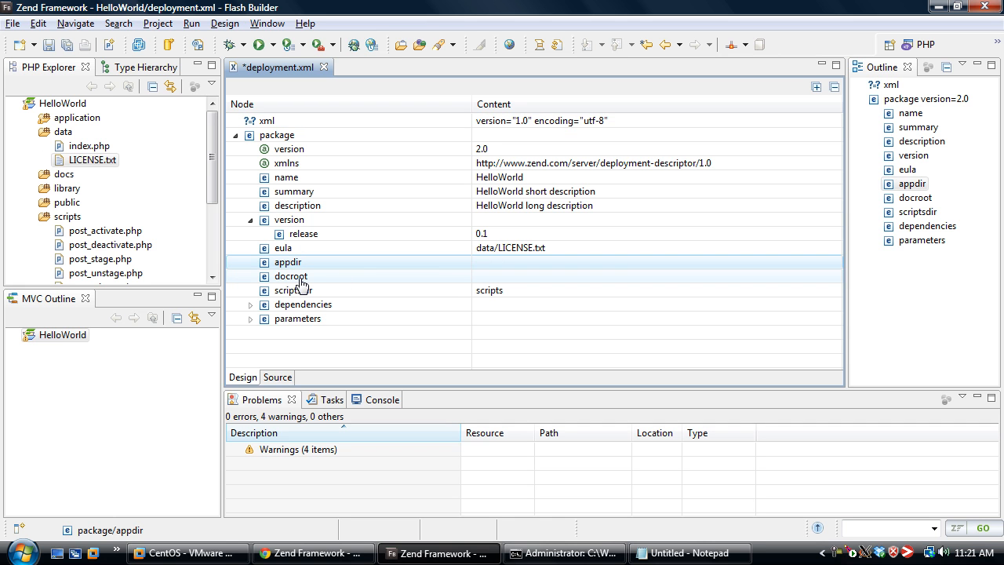
Set the docroot element in deployment.xml to public
{"action": "left_click", "coordinate": [68, 204]}
{"action": "left_click", "coordinate": [531, 276]}
{"action": "type", "text": "public"}
{"action": "key", "text": "Return"}
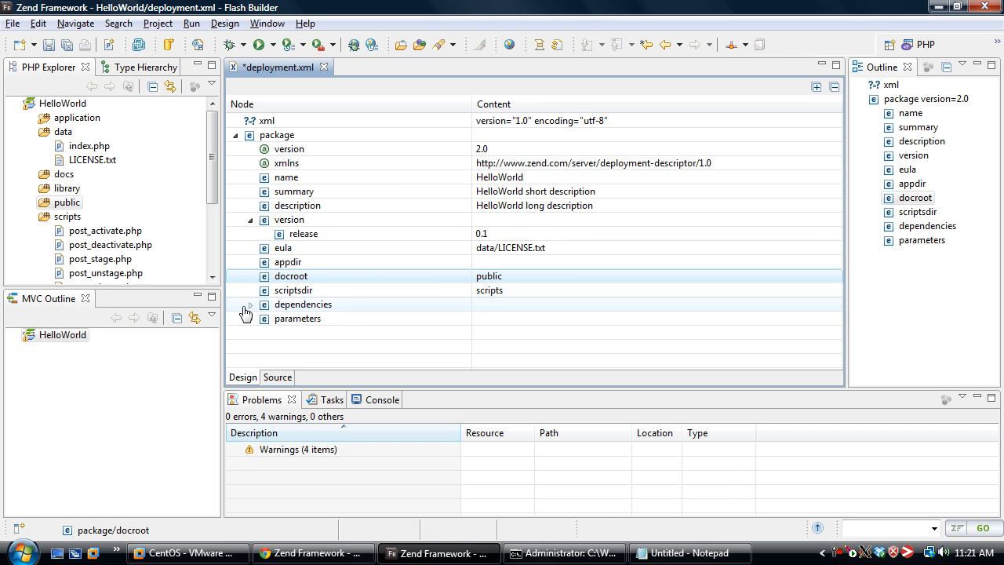
Examine the required php, extension and directive dependencies in deployment.xml, plus the second entry under parameters
{"action": "left_click", "coordinate": [251, 305]}
{"action": "left_click", "coordinate": [266, 319]}
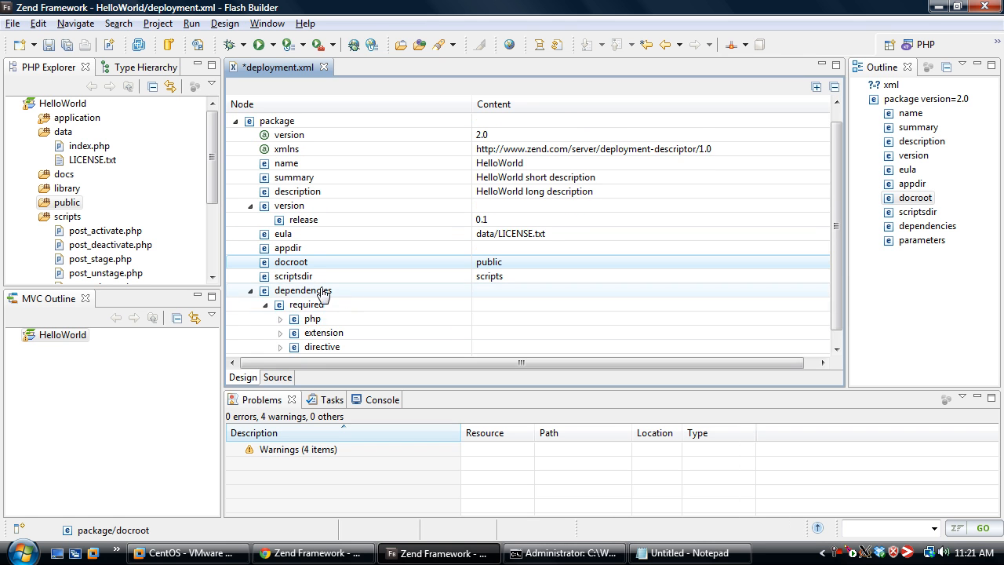
{"action": "left_click", "coordinate": [280, 305]}
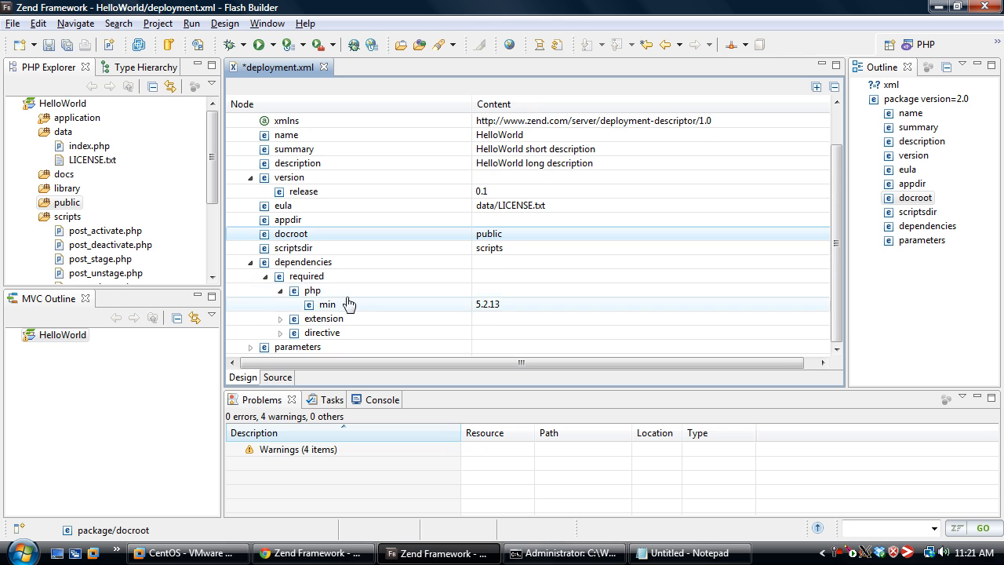
{"action": "left_click", "coordinate": [281, 320]}
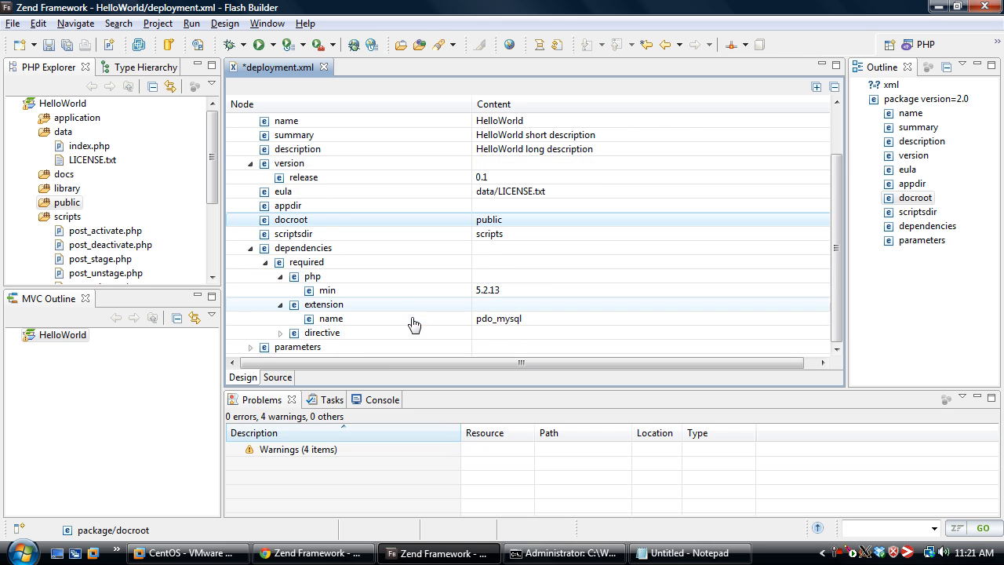
{"action": "left_click", "coordinate": [280, 334]}
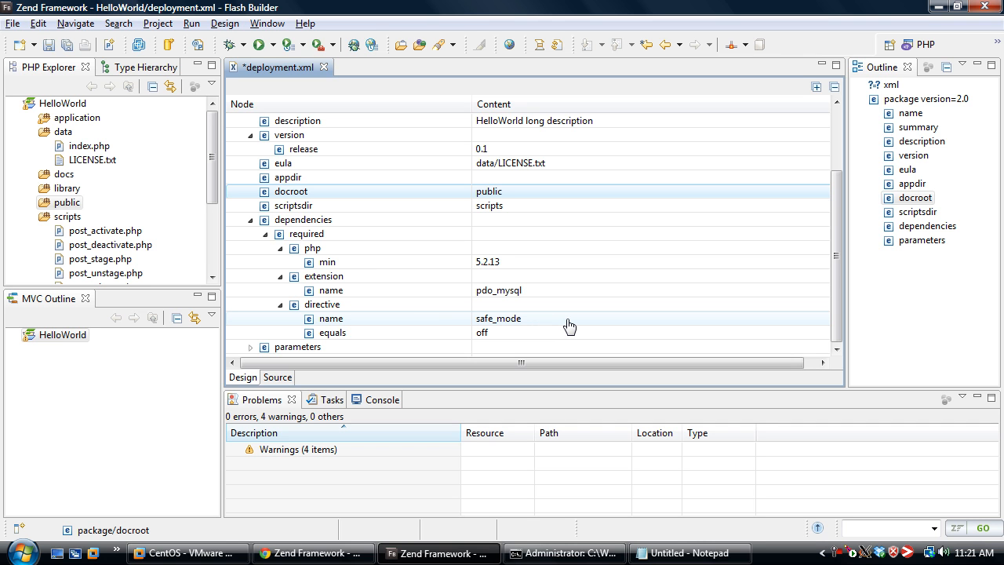
{"action": "left_click", "coordinate": [251, 347]}
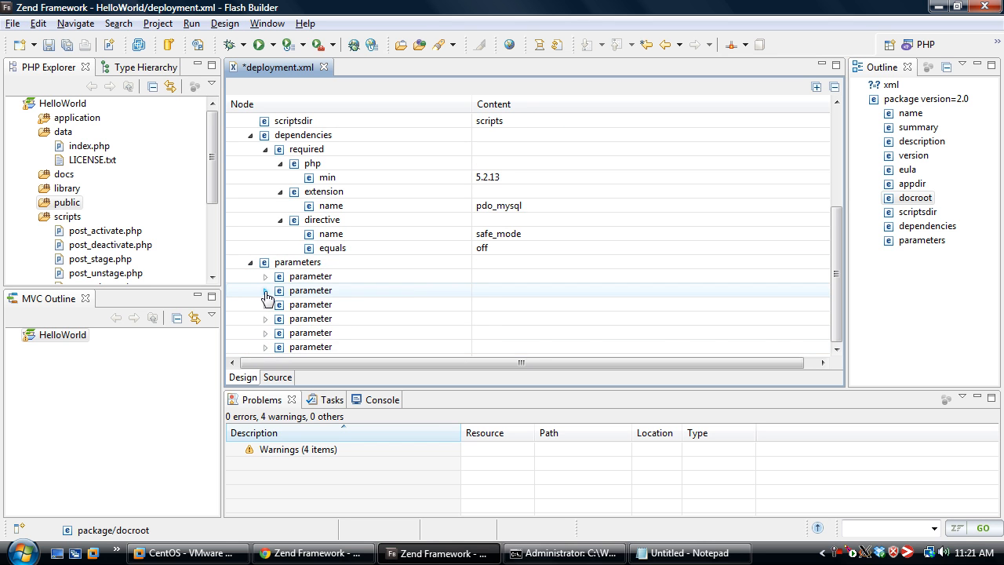
{"action": "left_click", "coordinate": [265, 291]}
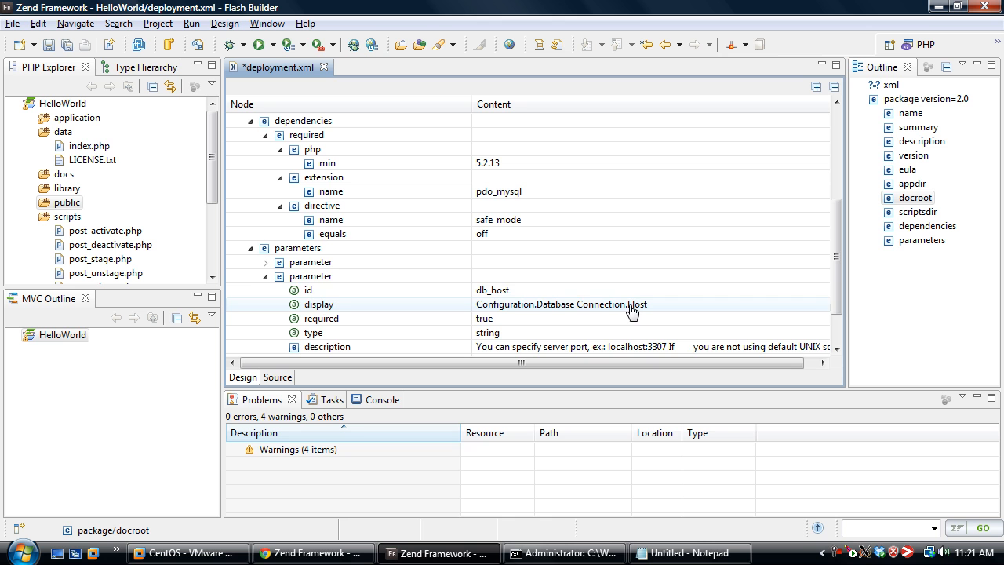
Collapse the parameters and dependencies elements in deployment.xml and save the file
{"action": "left_click", "coordinate": [265, 276]}
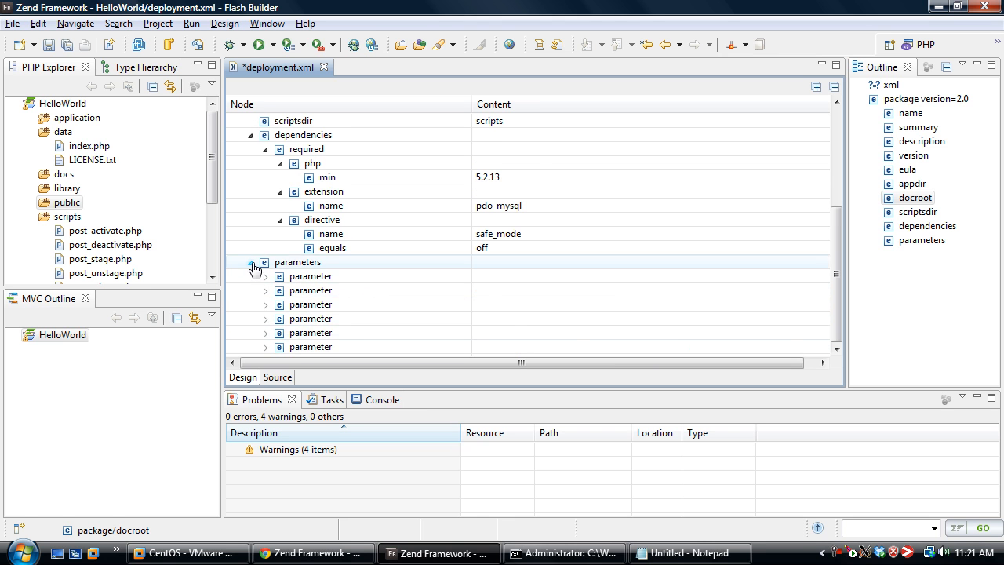
{"action": "left_click", "coordinate": [251, 263]}
{"action": "left_click", "coordinate": [266, 234]}
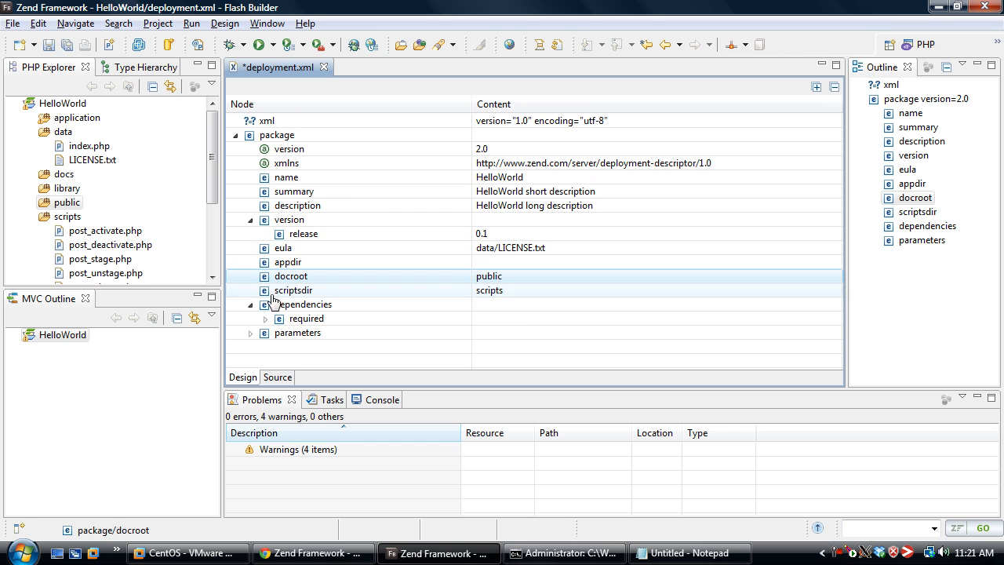
{"action": "left_click", "coordinate": [250, 305]}
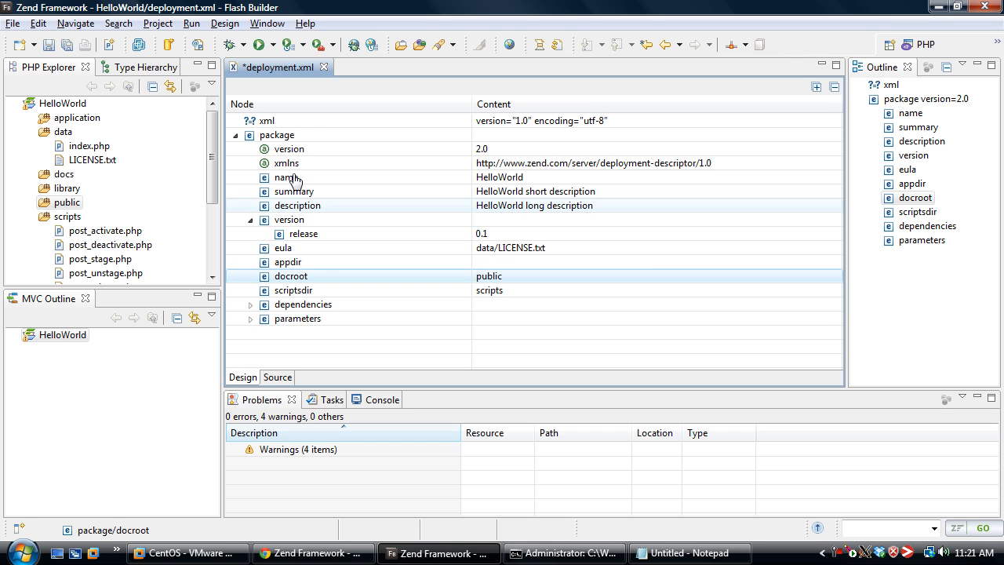
{"action": "key", "text": "ctrl+s"}
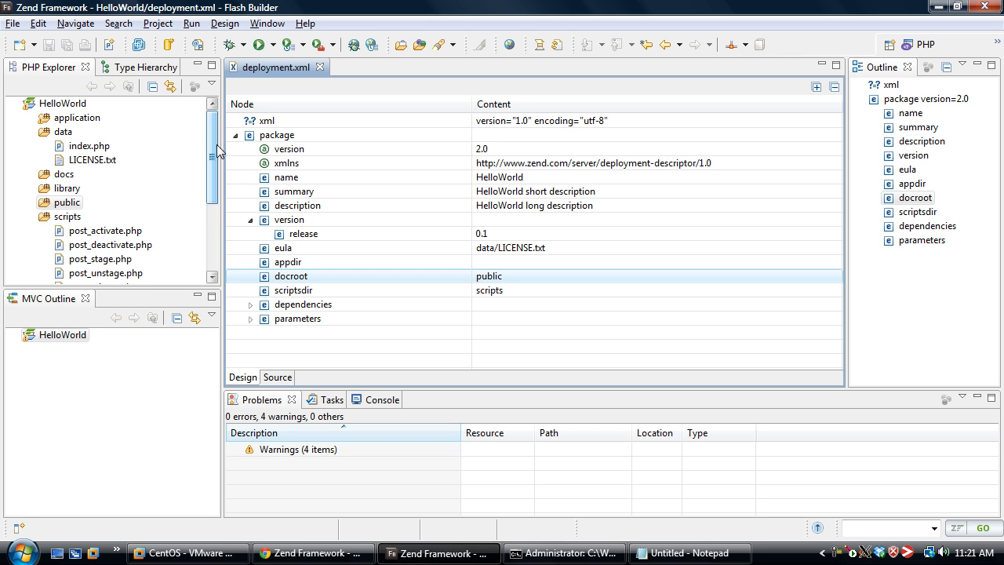
Switch to the command prompt and build the deployment package with zdpack pack HelloWorld
{"action": "left_click", "coordinate": [547, 554]}
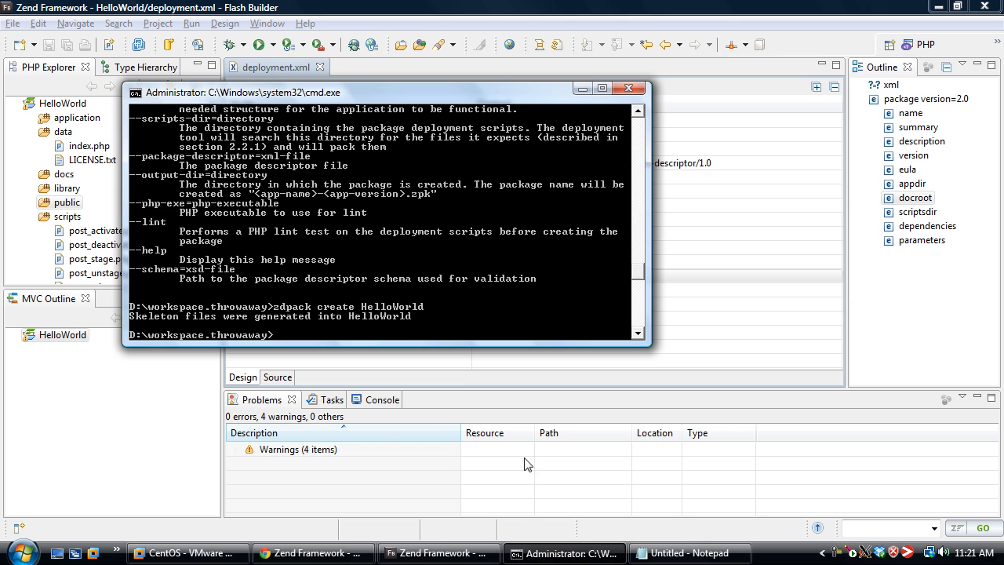
{"action": "type", "text": "zdpack pack HelloWorld"}
{"action": "key", "text": "Return"}
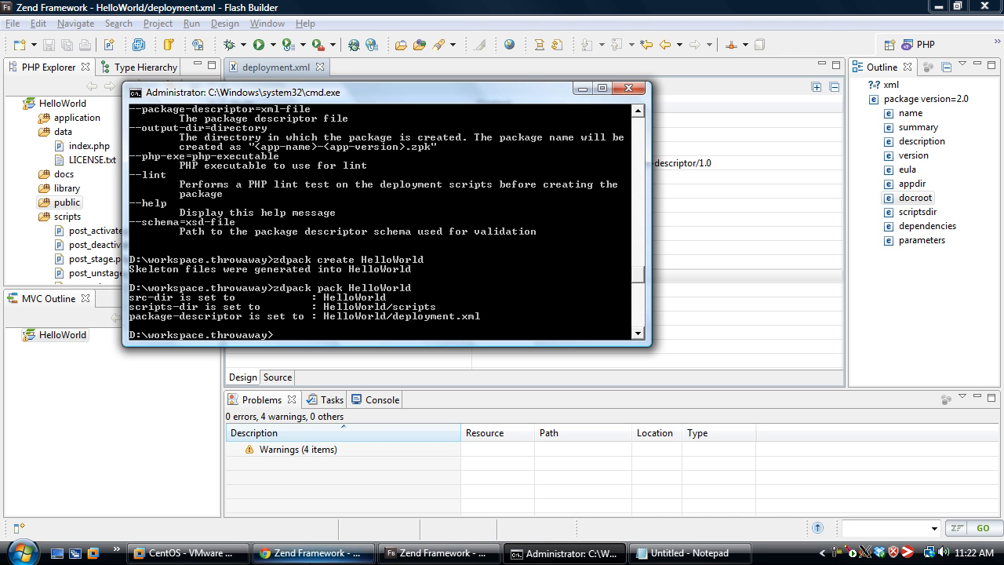
Switch to Zend Server in the browser, start deploying an application and upload the HelloWorld.zpk package from workspace.throwaway
{"action": "left_click", "coordinate": [312, 553]}
{"action": "left_click", "coordinate": [532, 8]}
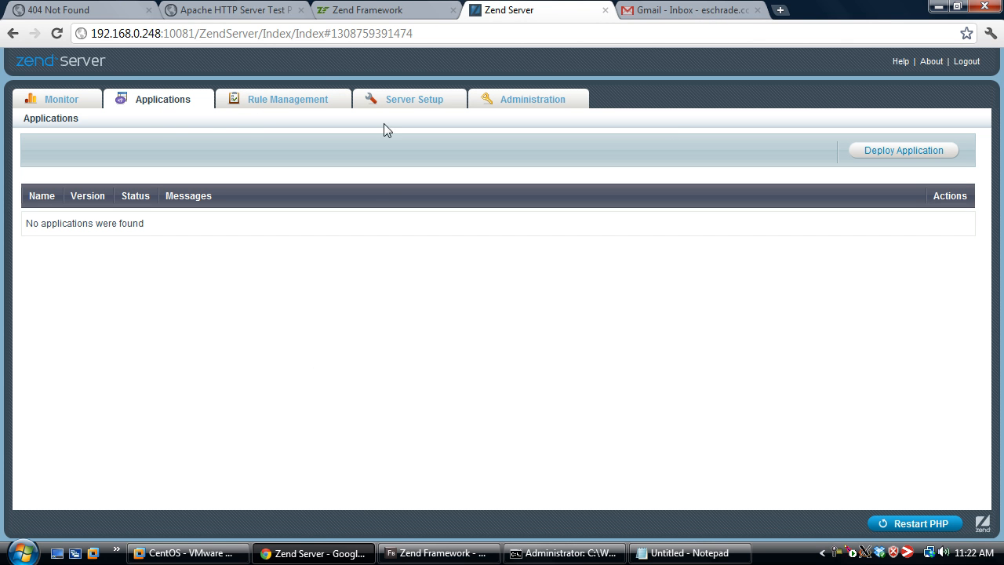
{"action": "left_click", "coordinate": [941, 158]}
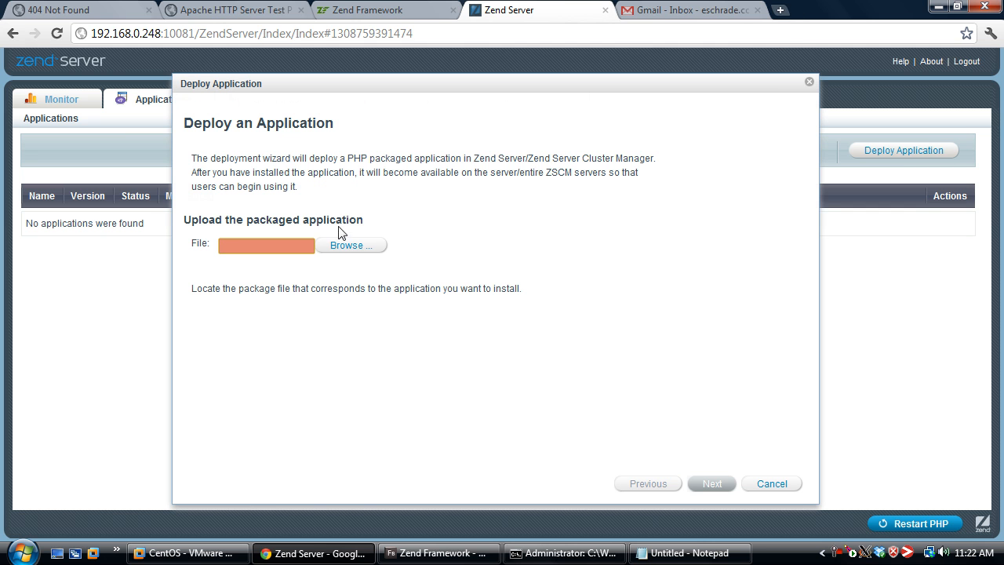
{"action": "left_click", "coordinate": [347, 247]}
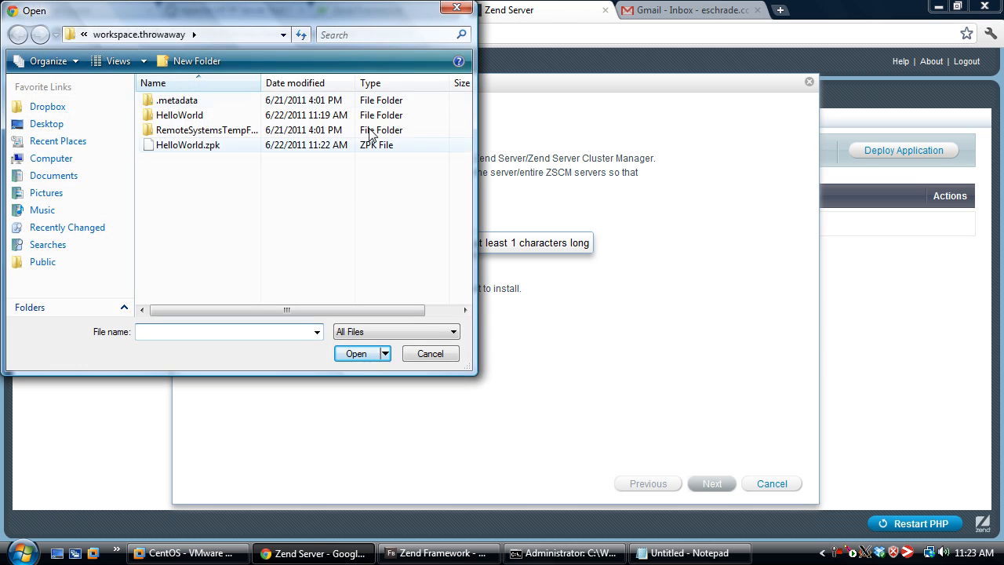
{"action": "double_click", "coordinate": [200, 149]}
{"action": "left_click", "coordinate": [728, 485]}
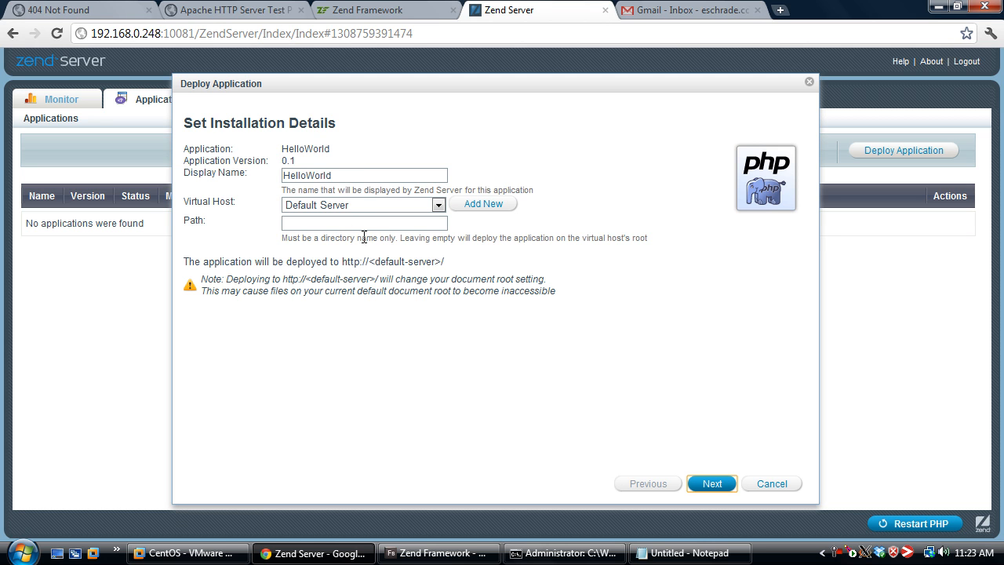
Keep the default installation details, accept the end user license agreement and proceed past the prerequisites validation to the user parameters
{"action": "left_click", "coordinate": [712, 485]}
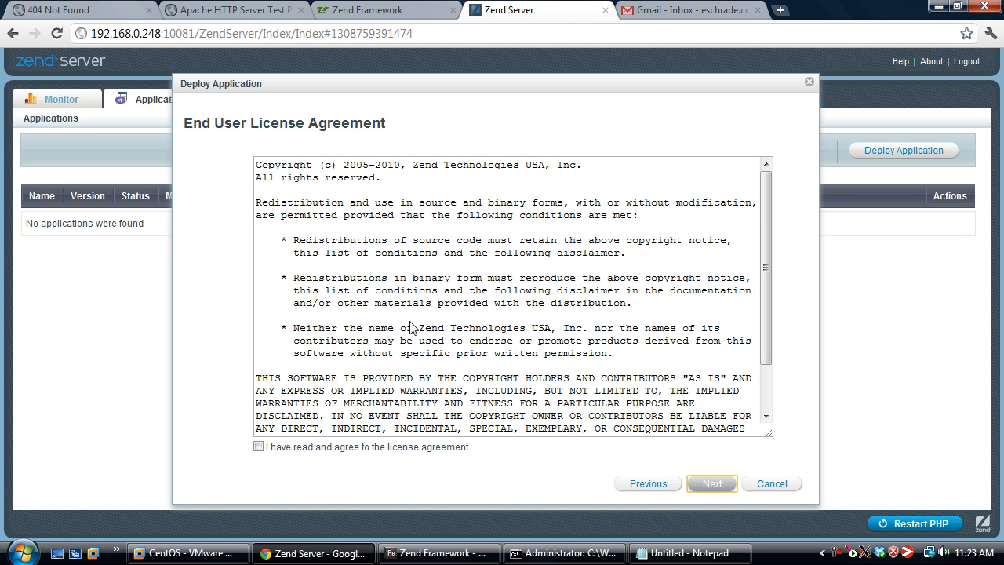
{"action": "left_click", "coordinate": [448, 448]}
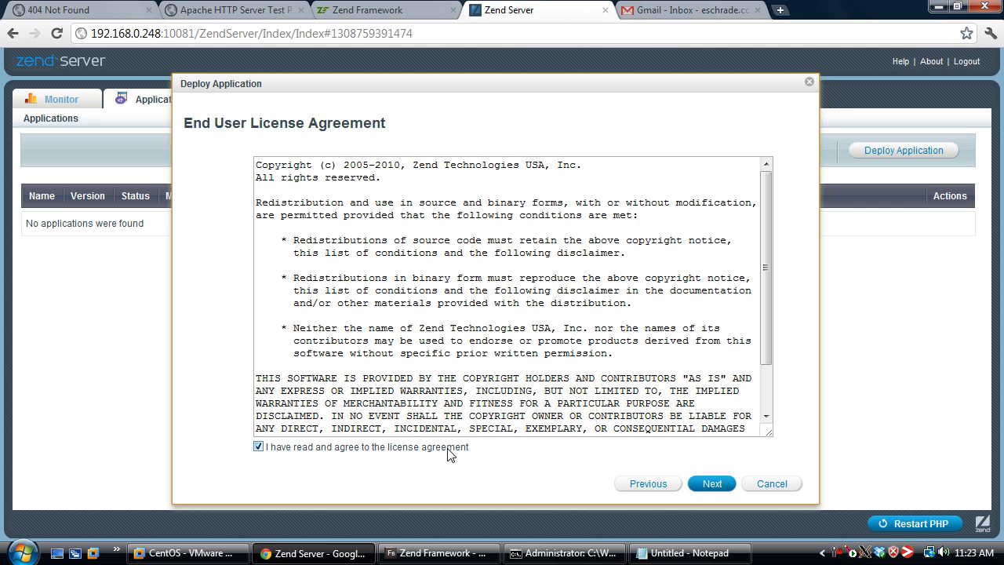
{"action": "left_click", "coordinate": [712, 486]}
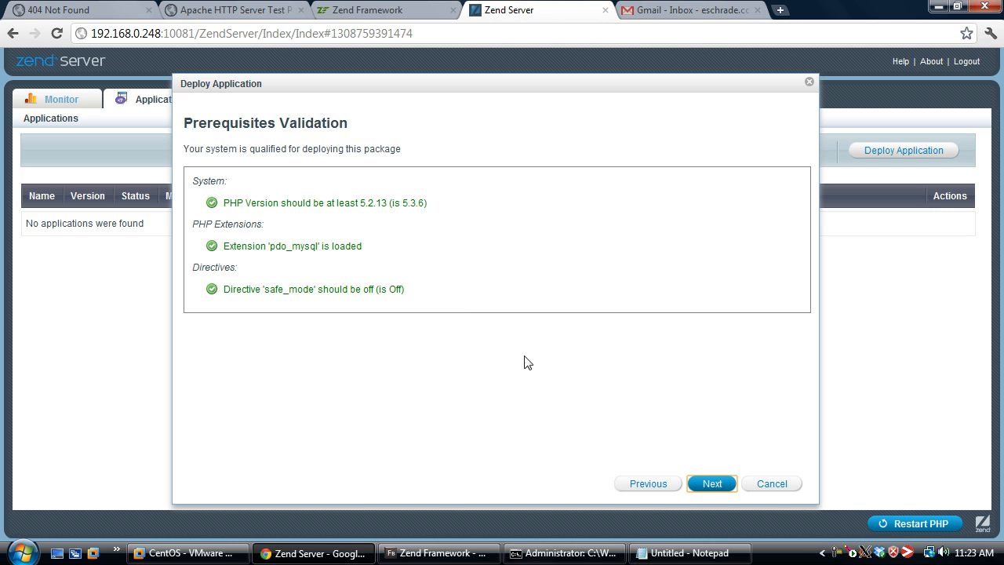
{"action": "left_click", "coordinate": [711, 485]}
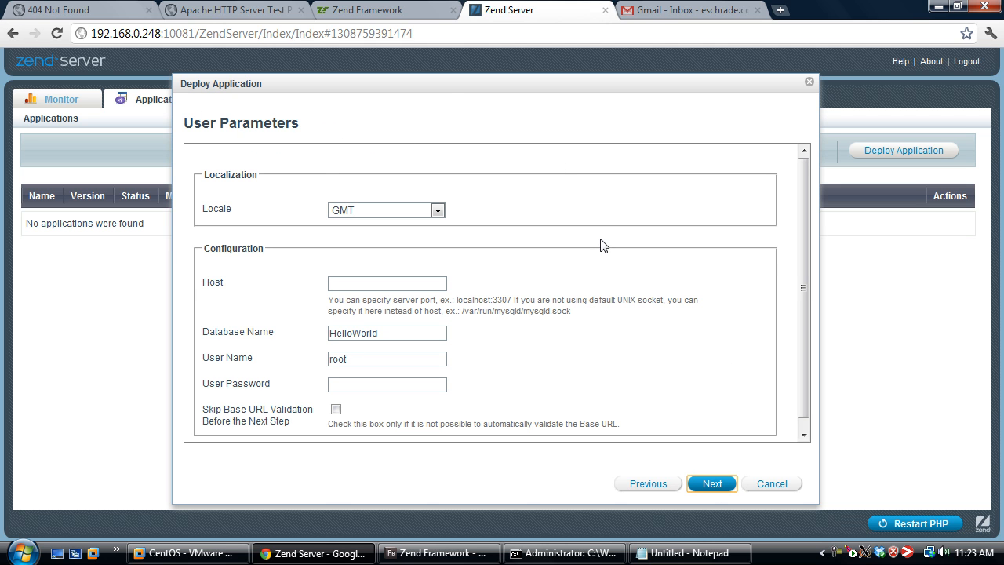
Set the database host parameter to localhost and complete the HelloWorld deployment
{"action": "left_click", "coordinate": [408, 281]}
{"action": "type", "text": "localhost"}
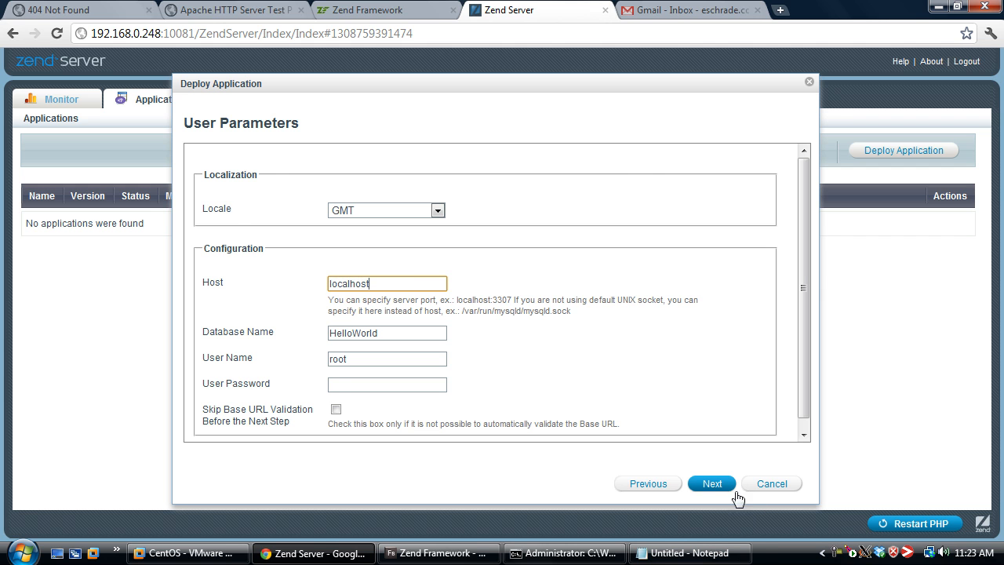
{"action": "left_click", "coordinate": [718, 484]}
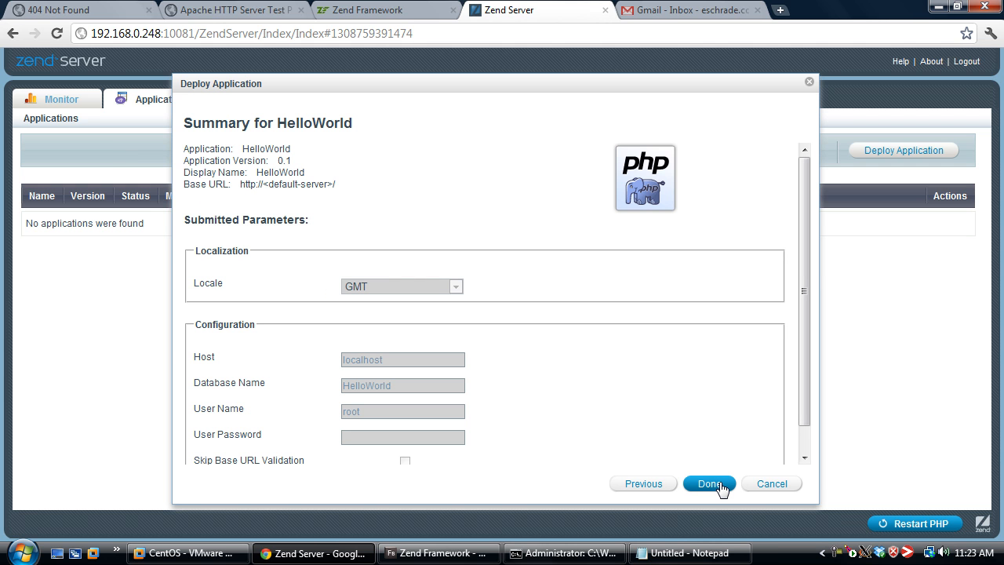
{"action": "left_click", "coordinate": [720, 484]}
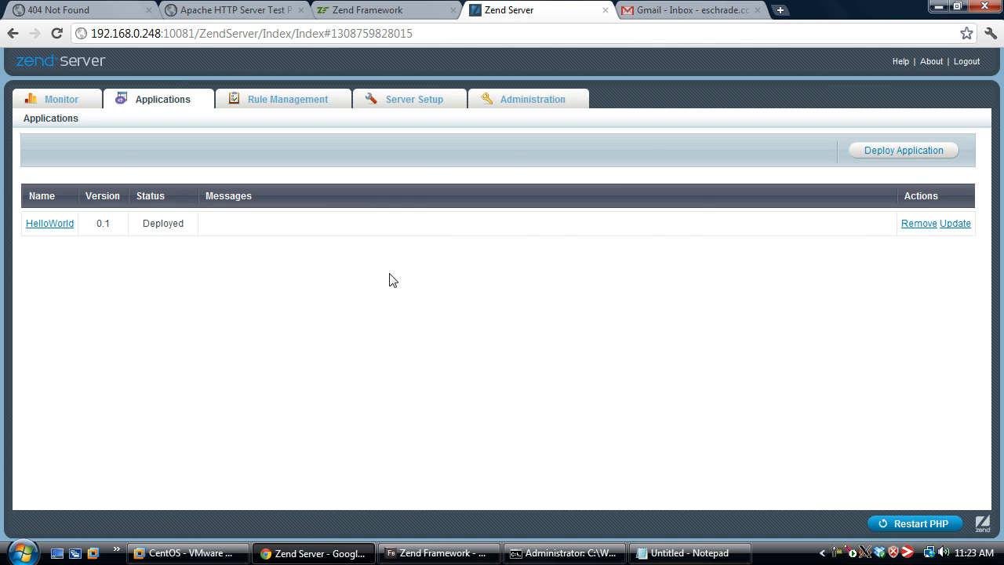
Reload the site at 192.168.0.248 to check the deployed application, and return to the Zend Server applications list
{"action": "left_click", "coordinate": [238, 9]}
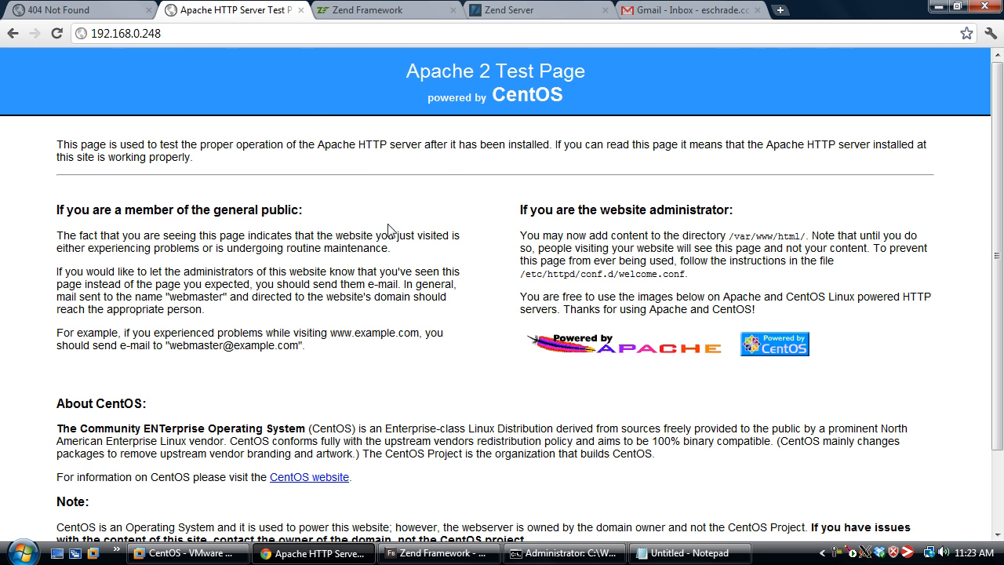
{"action": "key", "text": "F5"}
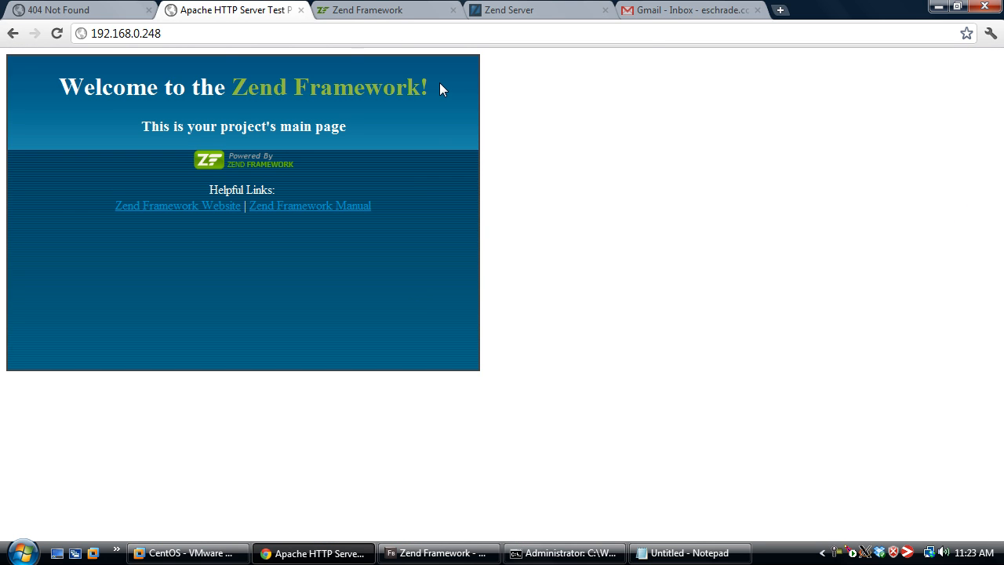
{"action": "left_click", "coordinate": [543, 8]}
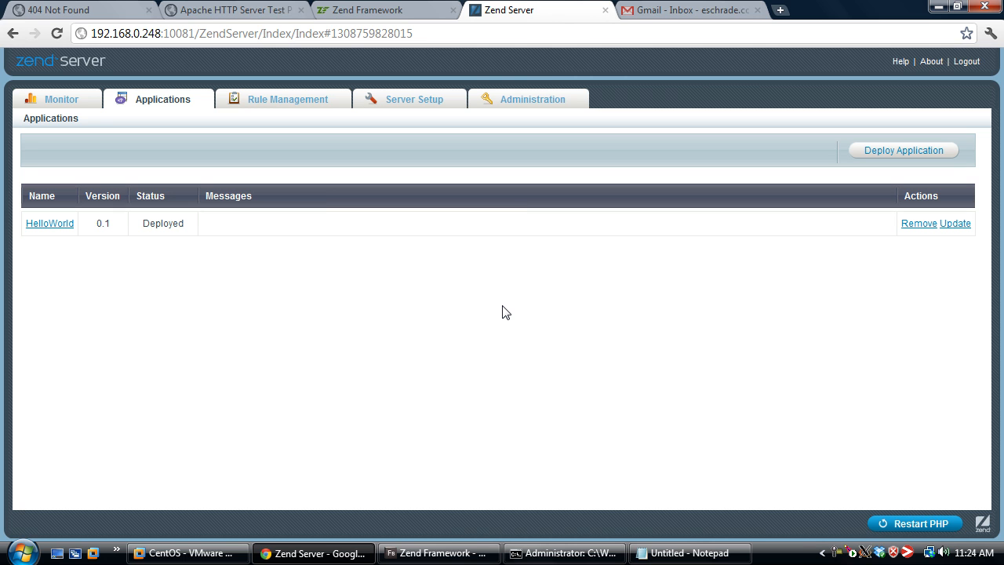
Switch to Flash Builder, open scripts/post_activate.php and fetch the Zend_Mail notification code from the untitled Notepad file
{"action": "left_click", "coordinate": [435, 554]}
{"action": "left_click_drag", "start_coordinate": [214, 143], "coordinate": [214, 171]}
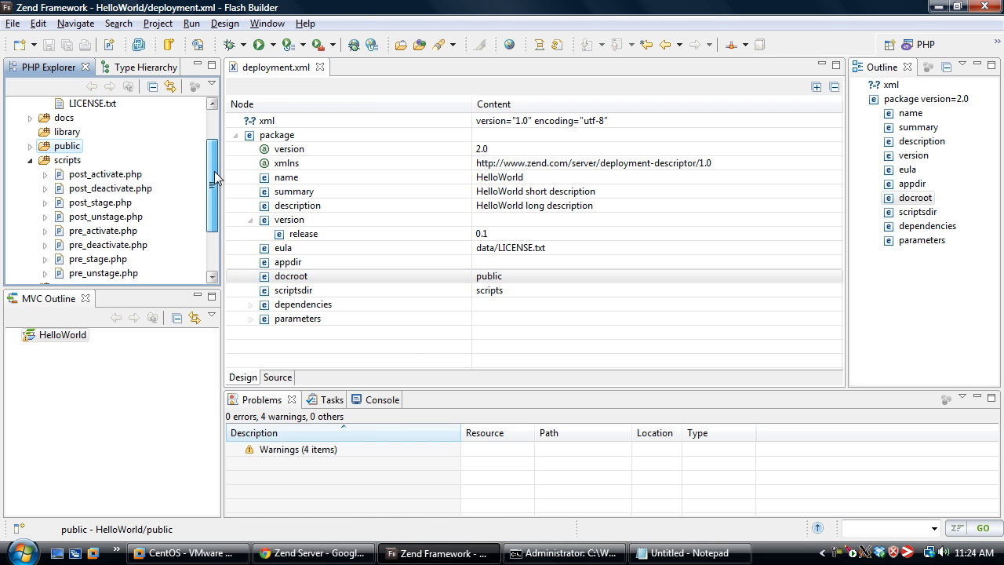
{"action": "double_click", "coordinate": [122, 177]}
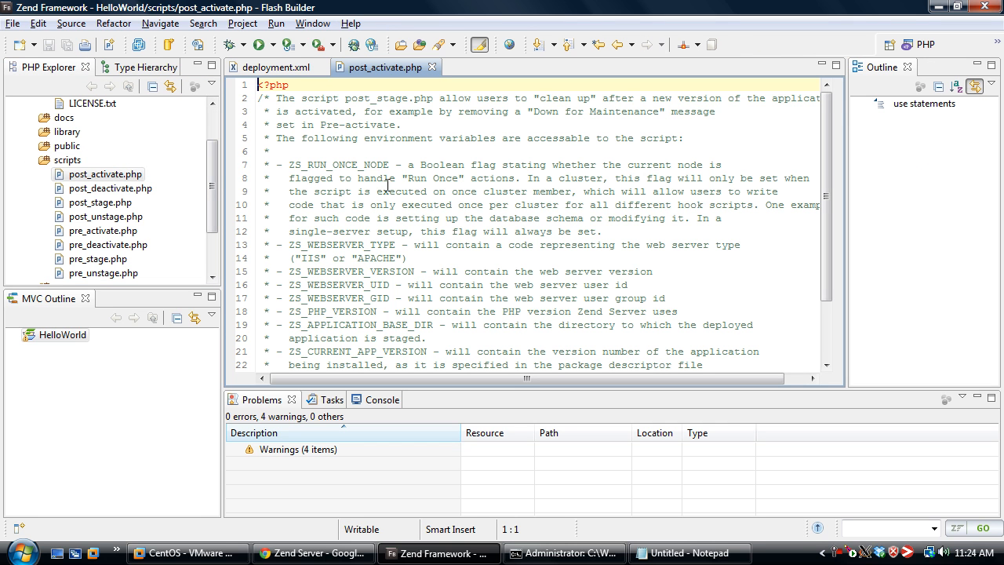
{"action": "left_click", "coordinate": [682, 553]}
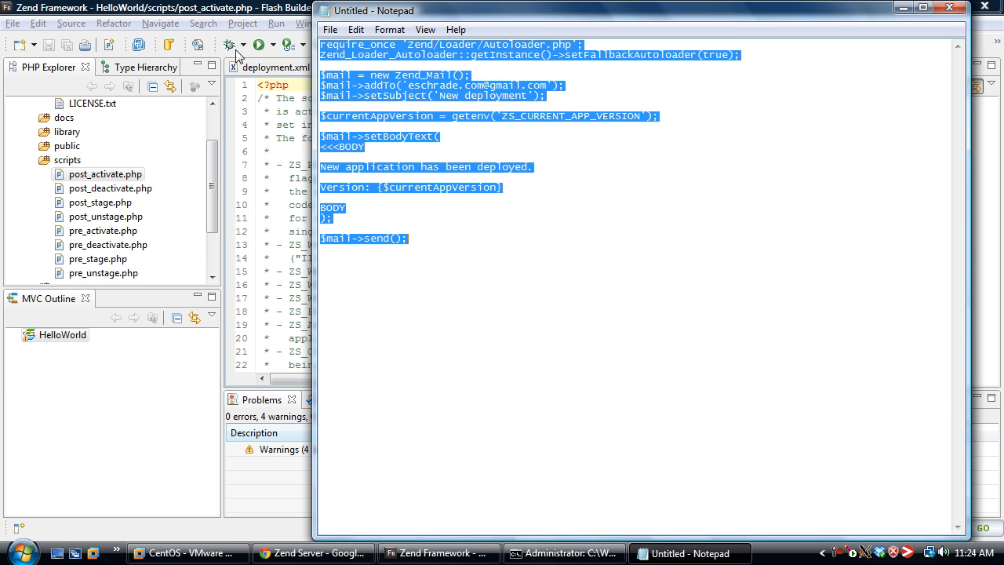
{"action": "left_click", "coordinate": [210, 7]}
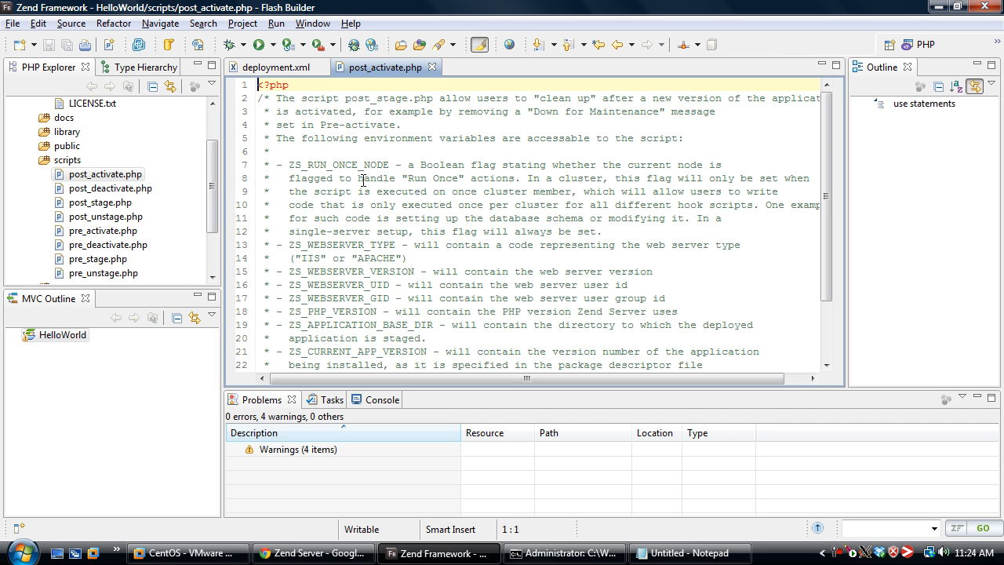
Review the environment variables documented in post_activate.php and paste the Zend_Mail deployment notification code below the comment block
{"action": "double_click", "coordinate": [346, 245]}
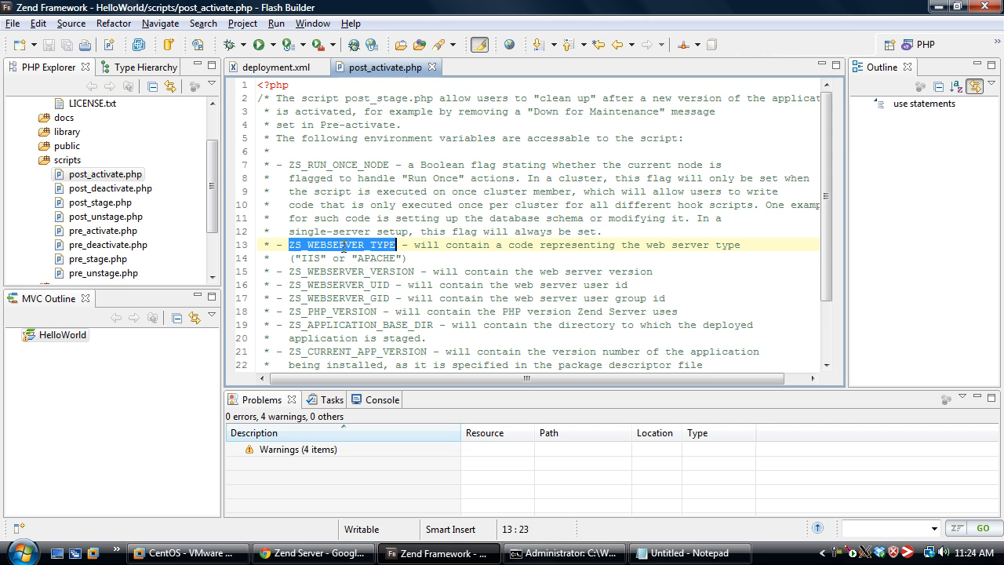
{"action": "double_click", "coordinate": [333, 312]}
{"action": "double_click", "coordinate": [347, 325]}
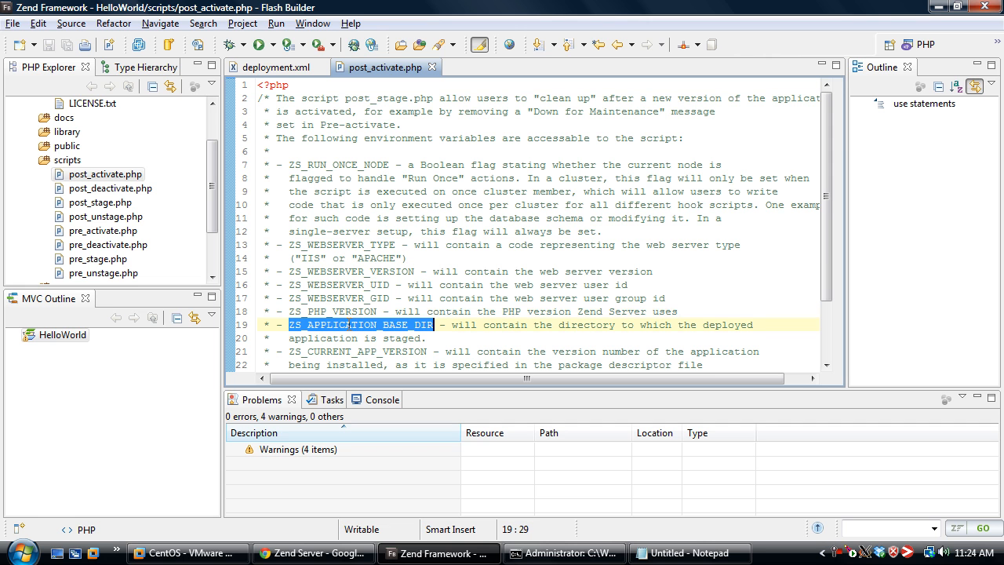
{"action": "double_click", "coordinate": [331, 351]}
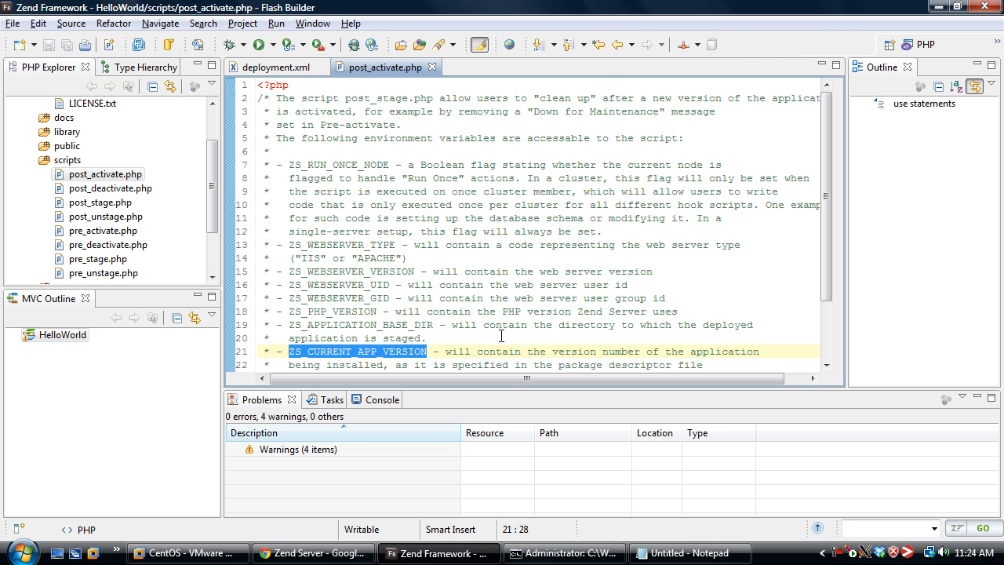
{"action": "left_click", "coordinate": [564, 325]}
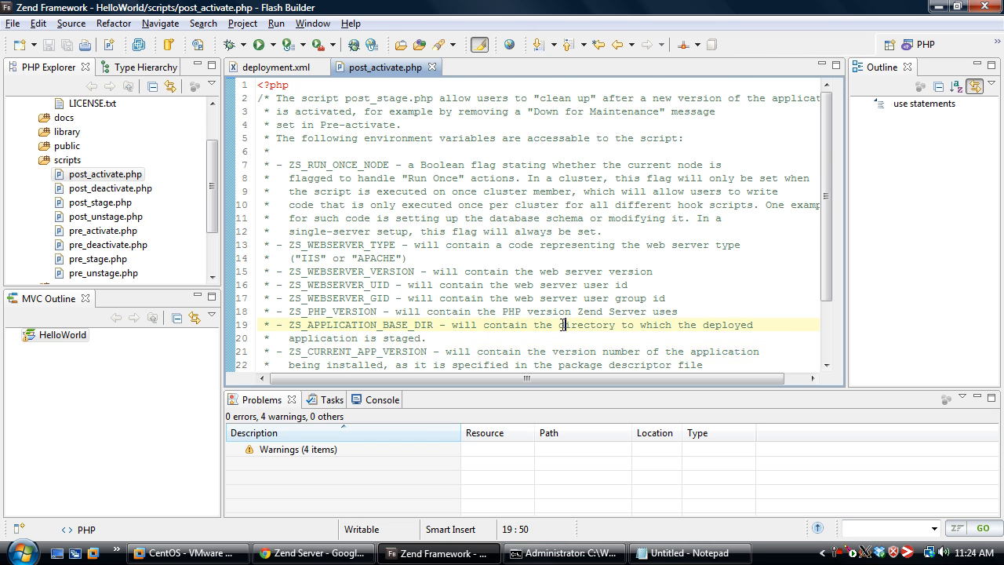
{"action": "scroll", "coordinate": [563, 324], "scroll_direction": "down", "scroll_amount": 2}
{"action": "left_click", "coordinate": [338, 364]}
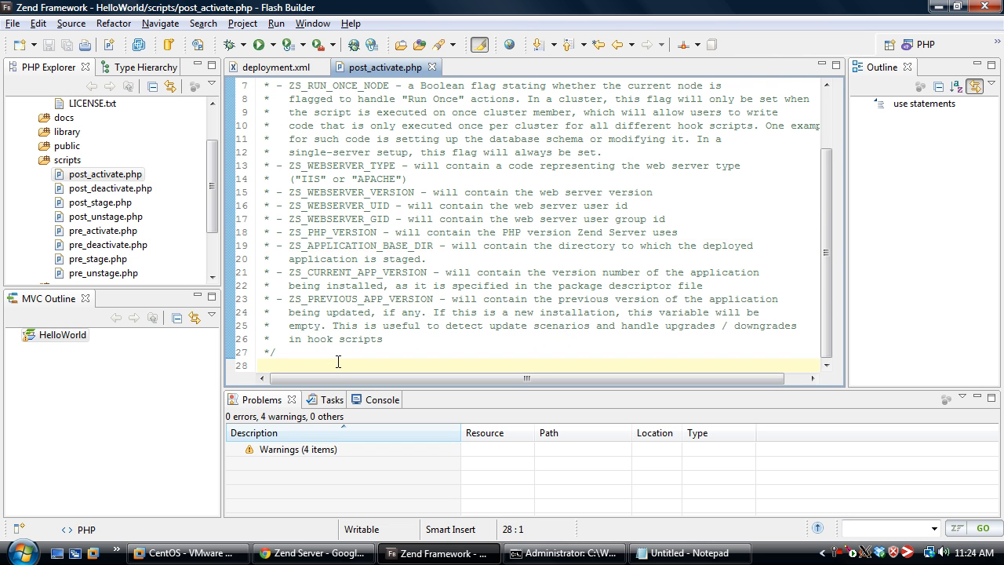
{"action": "key", "text": "ctrl+v"}
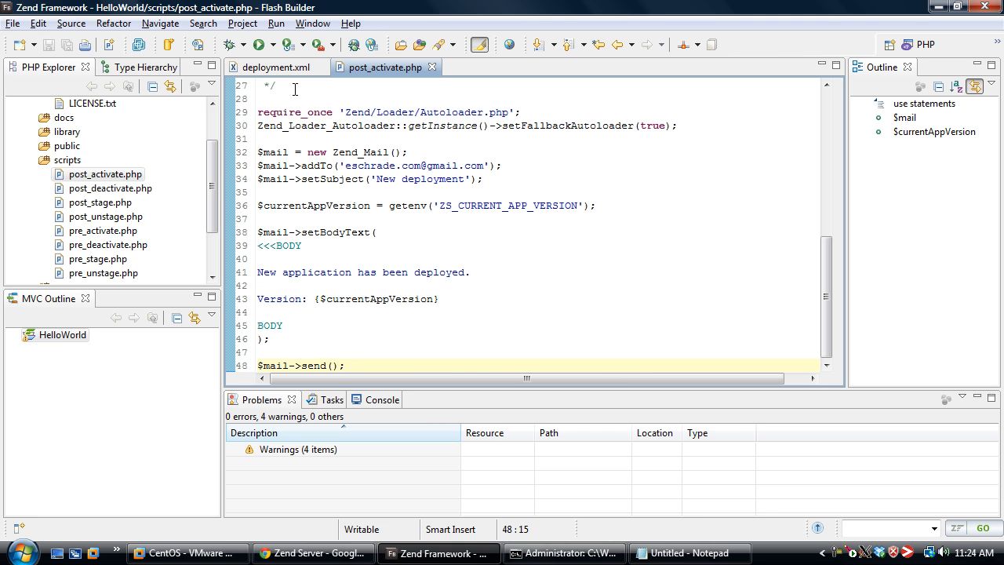
{"action": "mouse_move", "coordinate": [313, 166]}
{"action": "double_click", "coordinate": [324, 205]}
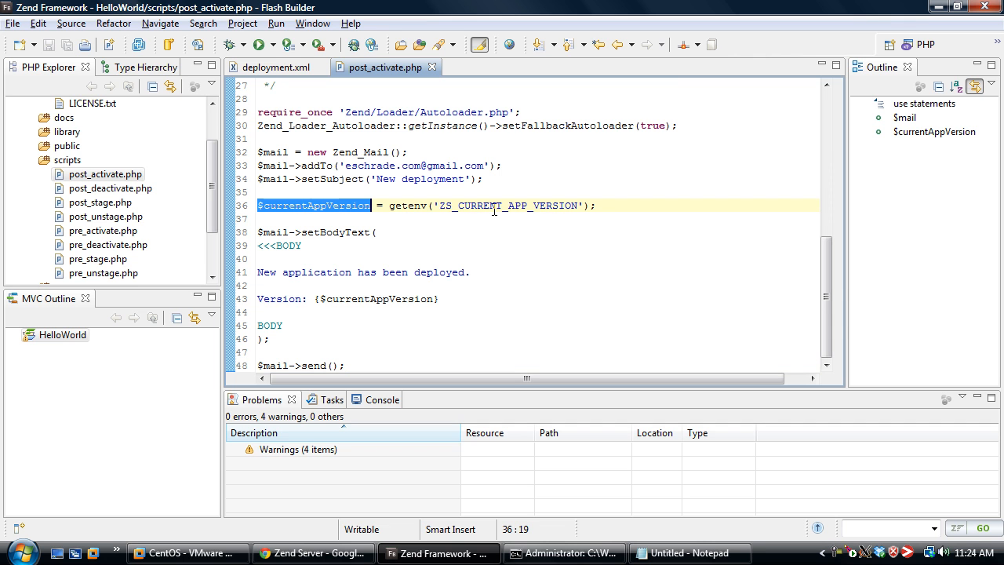
{"action": "left_click", "coordinate": [417, 220]}
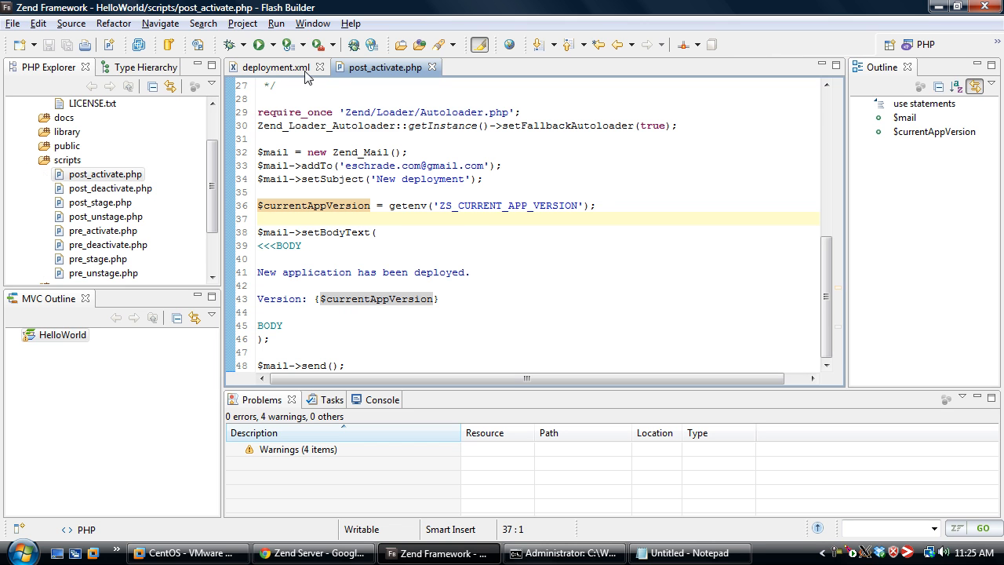
Set the release version in deployment.xml to 0.1.1 and save the file
{"action": "left_click", "coordinate": [275, 67]}
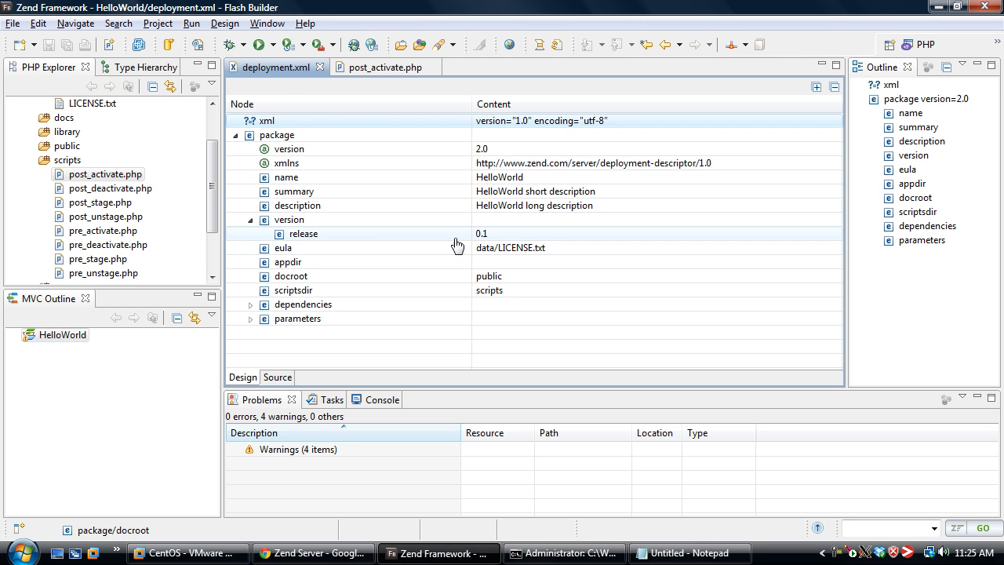
{"action": "left_click", "coordinate": [561, 233]}
{"action": "key", "text": "End"}
{"action": "type", "text": ".1"}
{"action": "key", "text": "Return"}
{"action": "key", "text": "ctrl+s"}
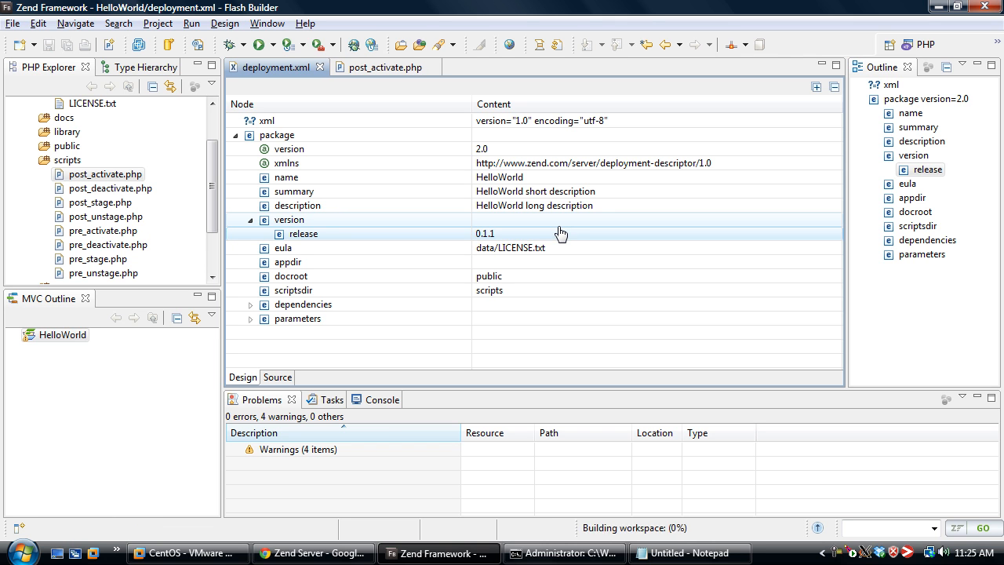
Switch to the command prompt and rebuild the deployment package with "zdpack pack HelloWorld"
{"action": "left_click", "coordinate": [565, 553]}
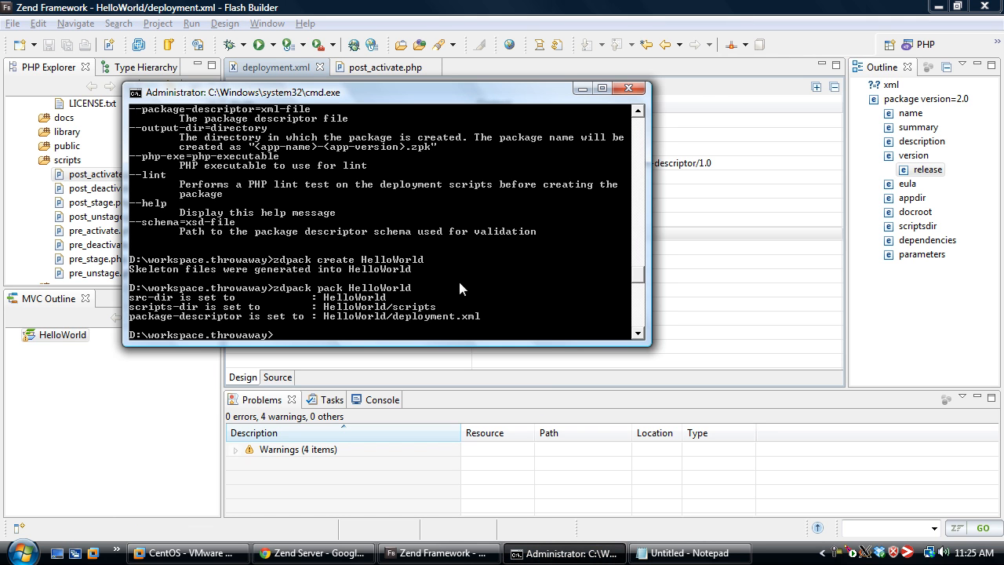
{"action": "key", "text": "Up"}
{"action": "key", "text": "Return"}
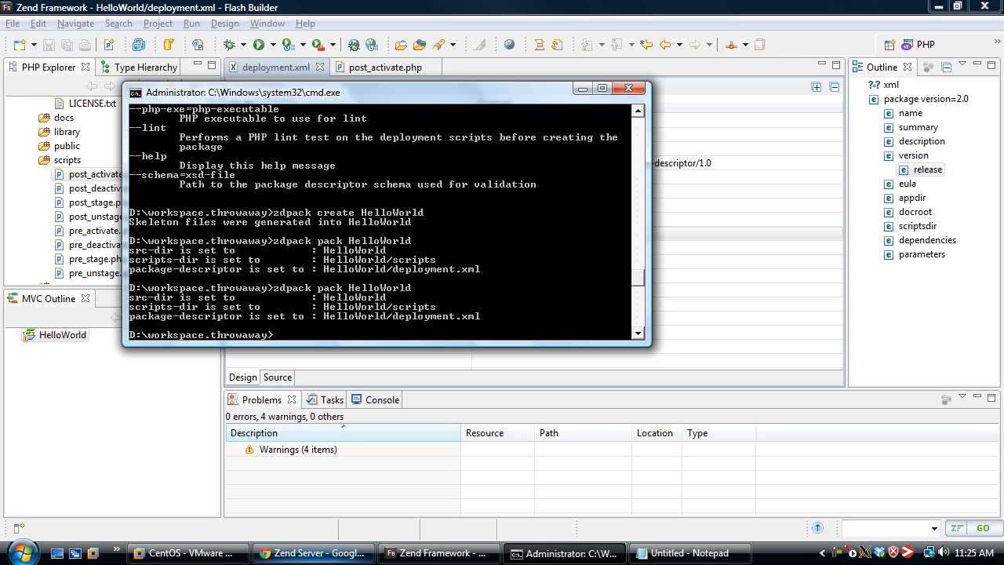
In Zend Server, start an update of the HelloWorld application and upload HelloWorld.zpk from workspace.throwaway
{"action": "left_click", "coordinate": [314, 553]}
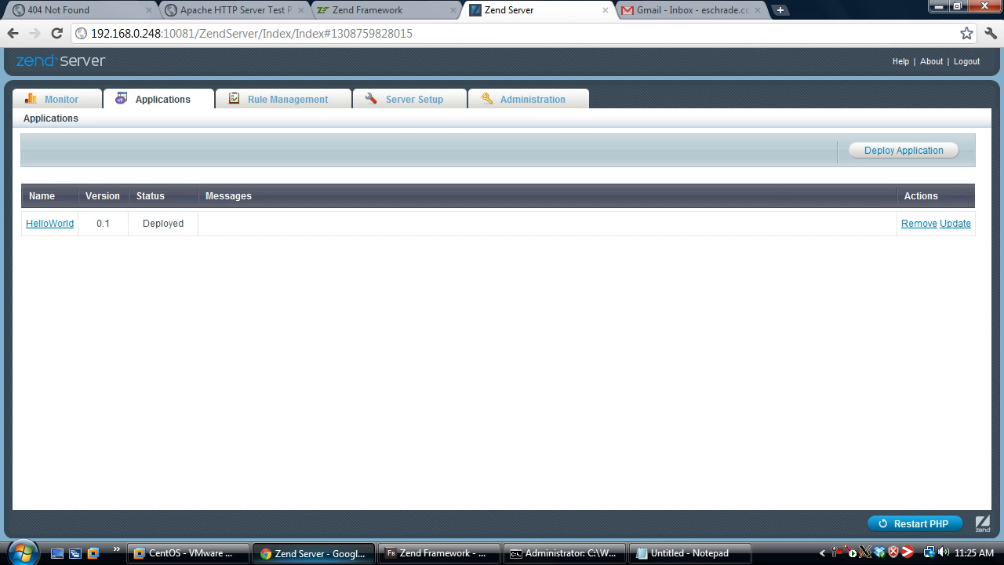
{"action": "left_click", "coordinate": [954, 226]}
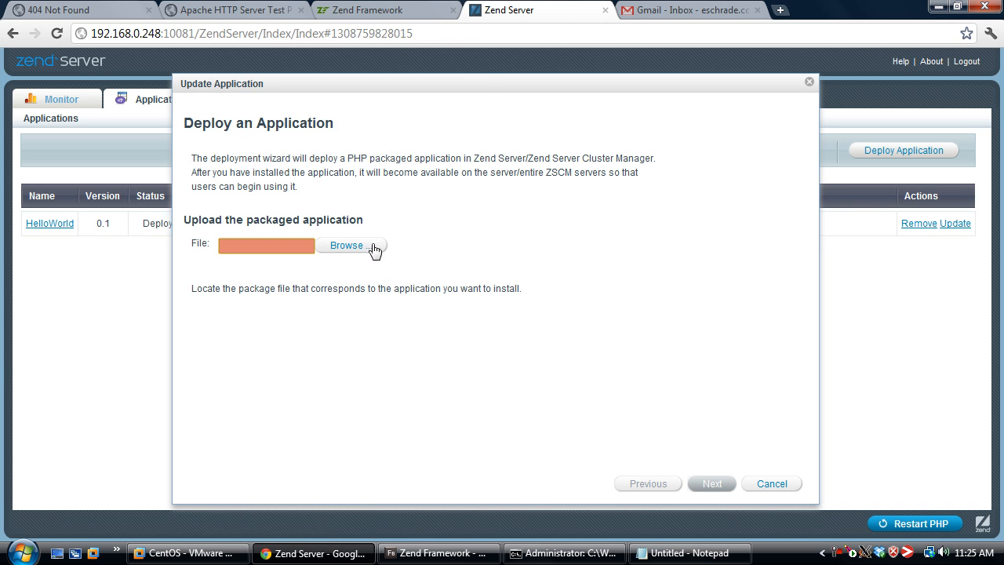
{"action": "left_click", "coordinate": [361, 251]}
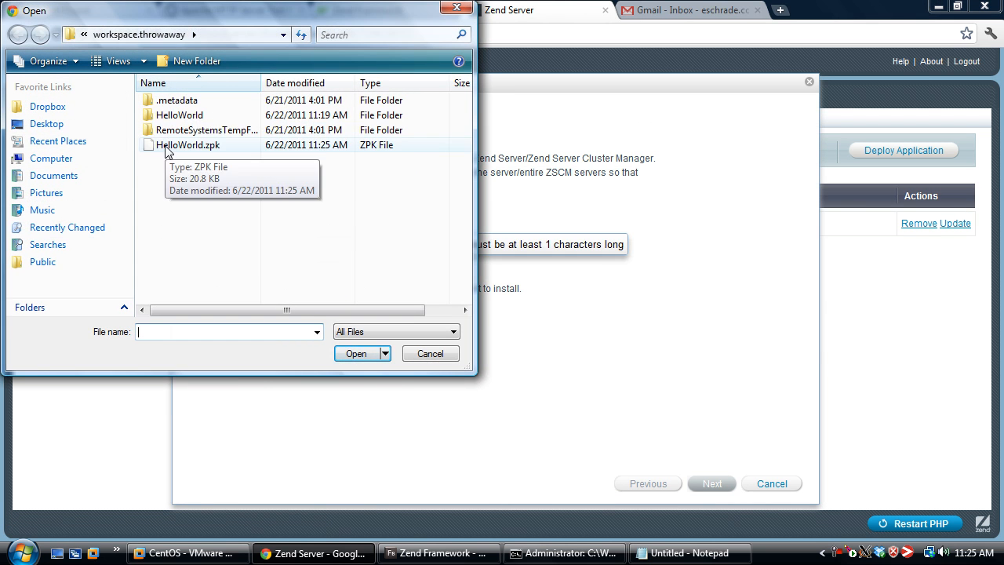
{"action": "double_click", "coordinate": [196, 147]}
{"action": "left_click", "coordinate": [719, 484]}
Accept the license agreement and complete the HelloWorld update with the prefilled user parameters
{"action": "left_click", "coordinate": [433, 446]}
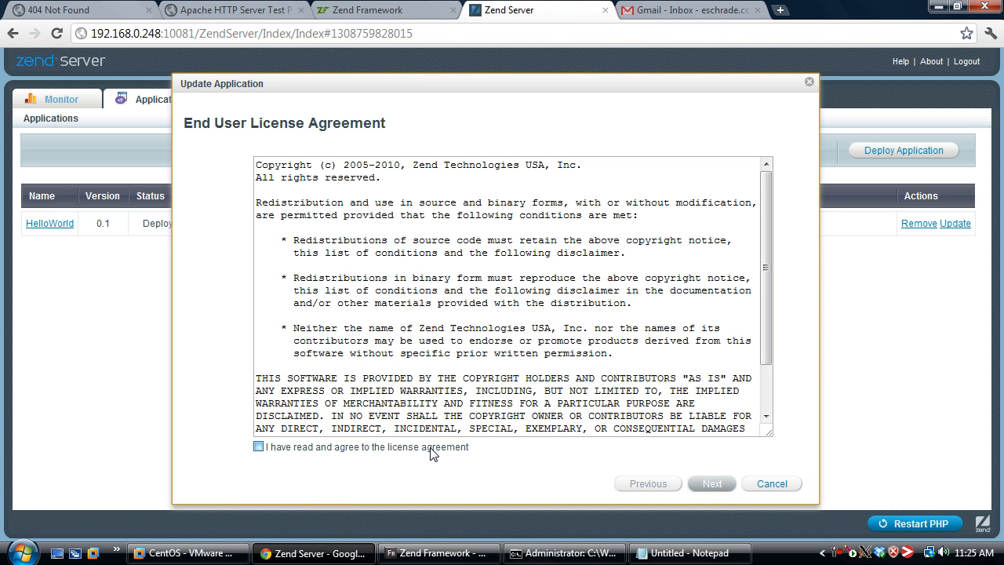
{"action": "left_click", "coordinate": [710, 483]}
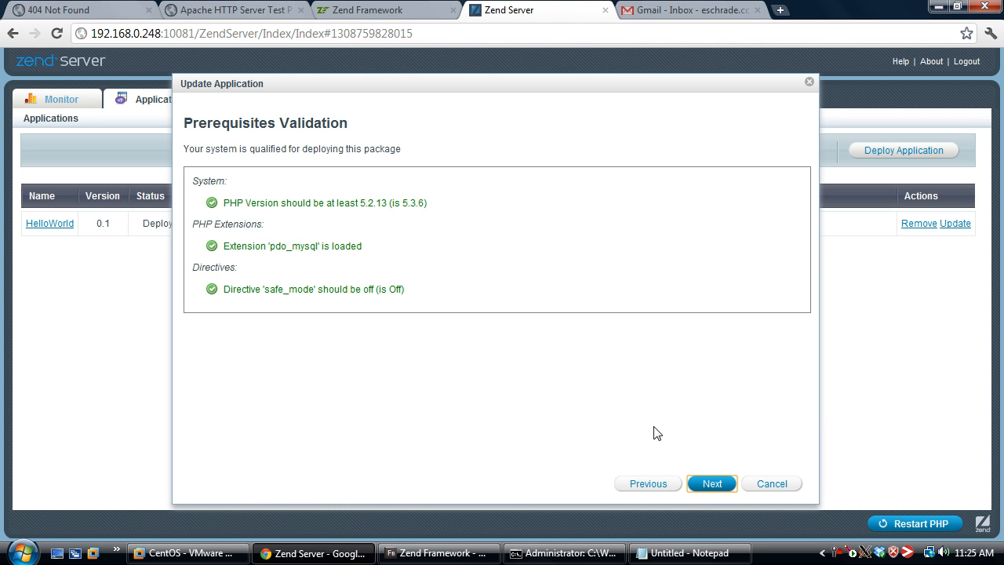
{"action": "left_click", "coordinate": [713, 485]}
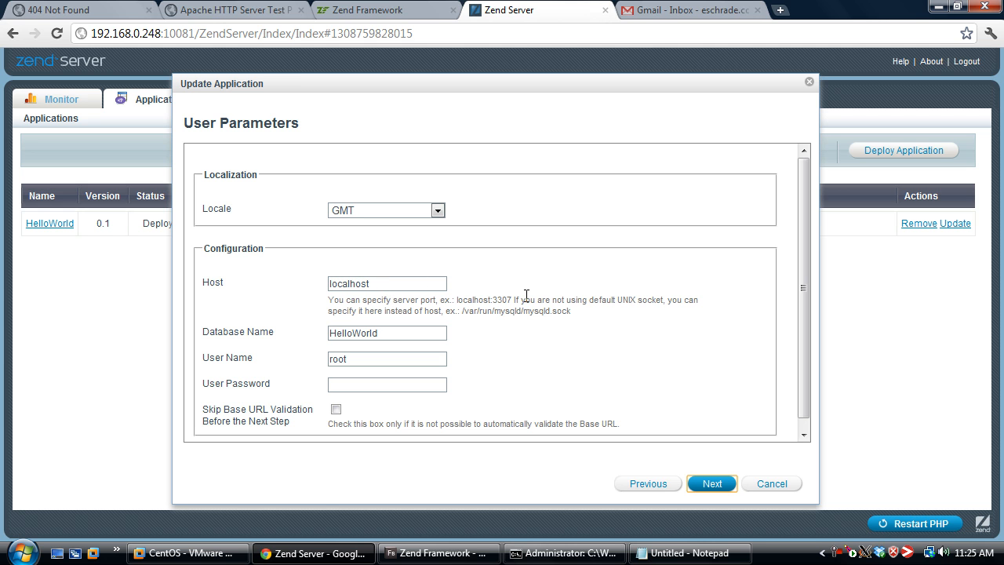
{"action": "left_click", "coordinate": [710, 486]}
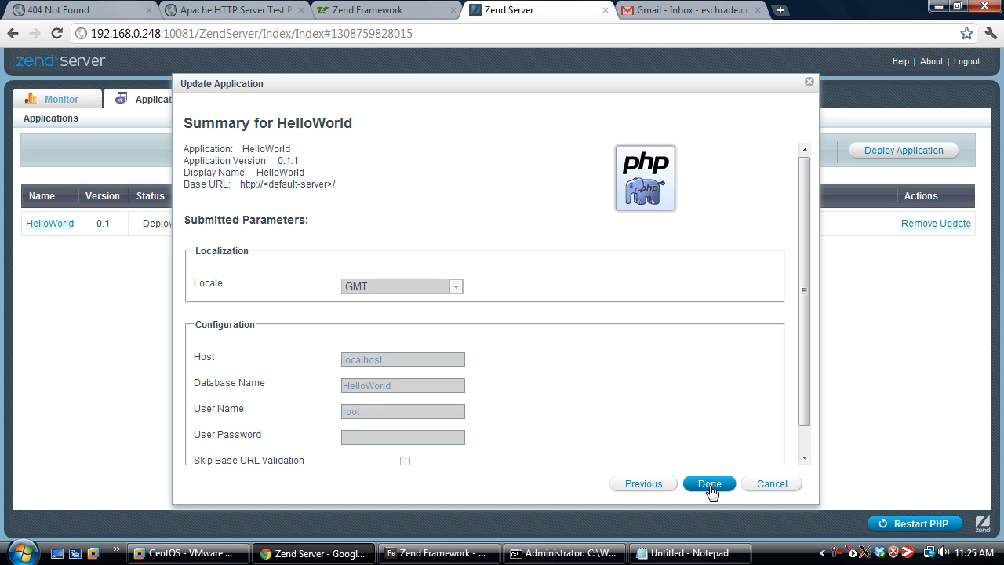
{"action": "left_click", "coordinate": [710, 487]}
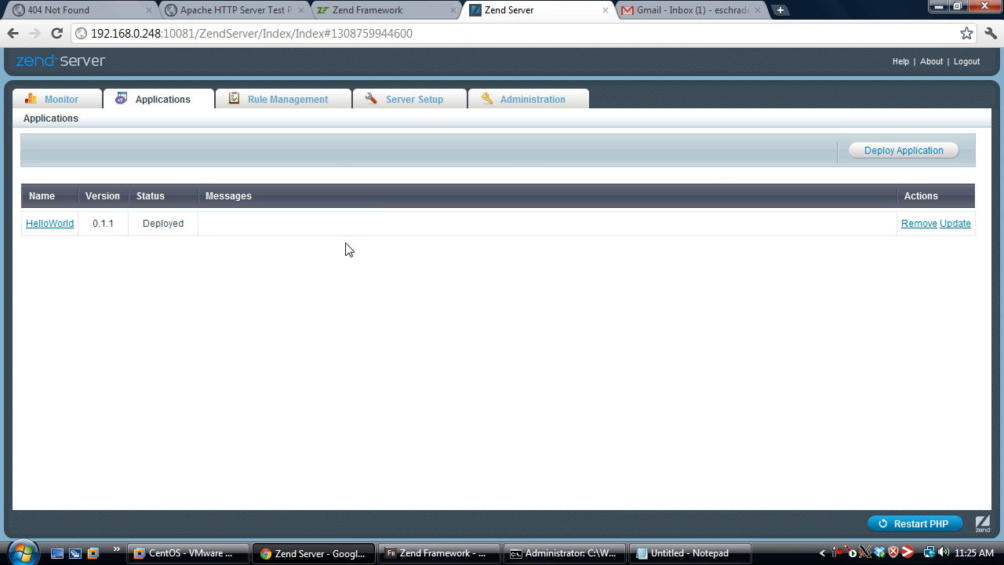
Switch to Gmail to read the "New deployment" notification email, and return to the Zend Server applications list
{"action": "left_click", "coordinate": [673, 8]}
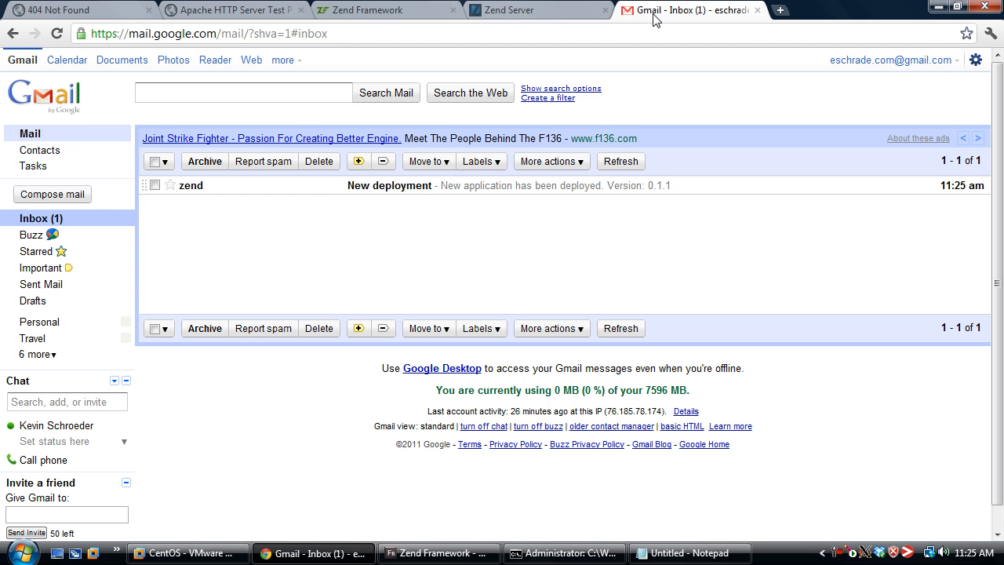
{"action": "left_click", "coordinate": [407, 192]}
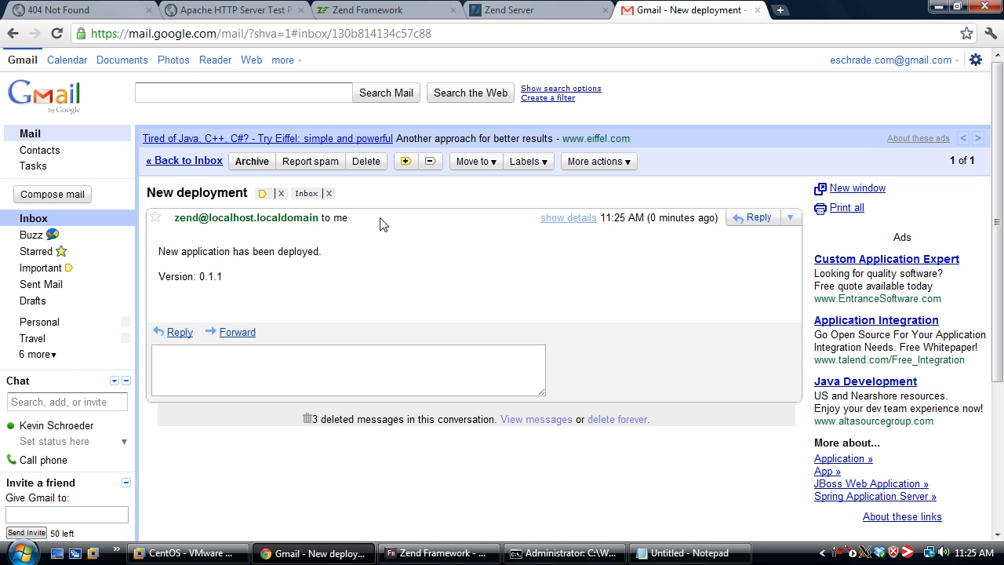
{"action": "left_click", "coordinate": [485, 10]}
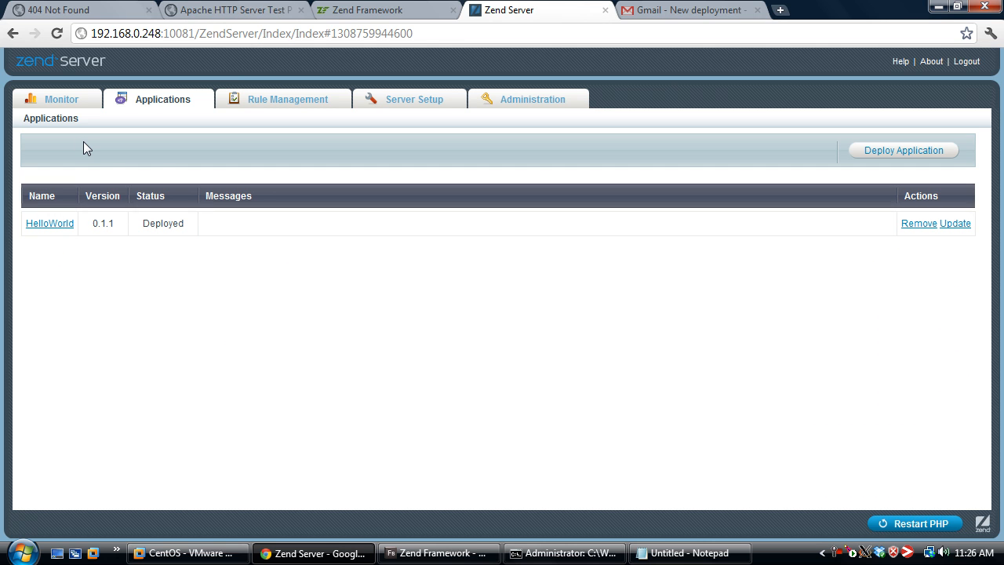
Remove the HelloWorld application from Zend Server and reload the site at 192.168.0.248 to check the removal
{"action": "left_click", "coordinate": [918, 224]}
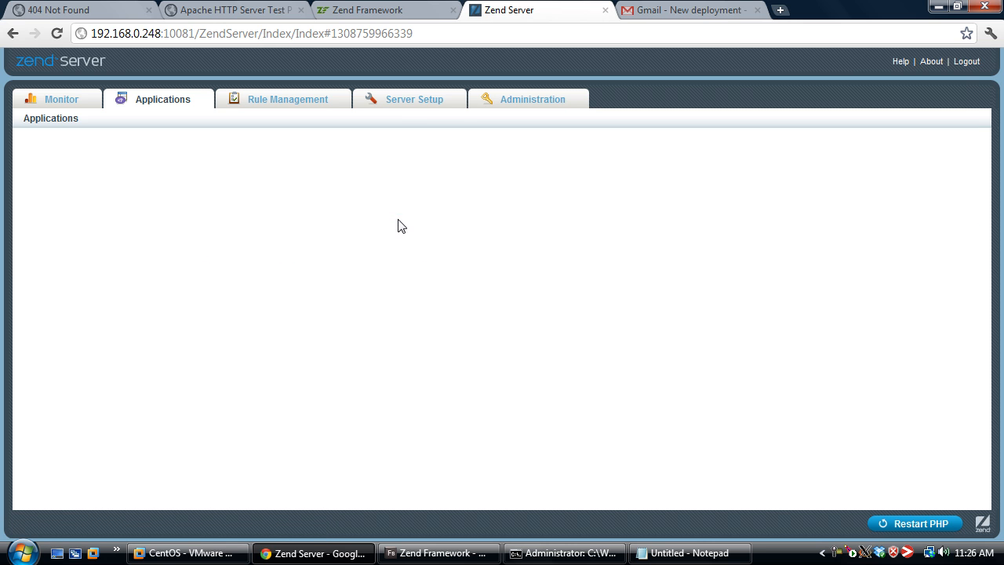
{"action": "left_click", "coordinate": [259, 8]}
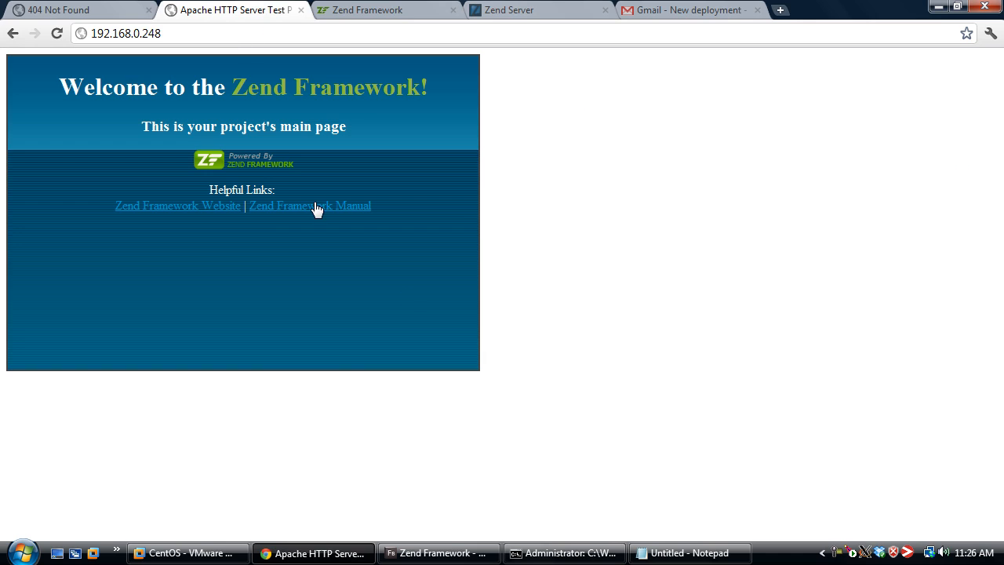
{"action": "key", "text": "F5"}
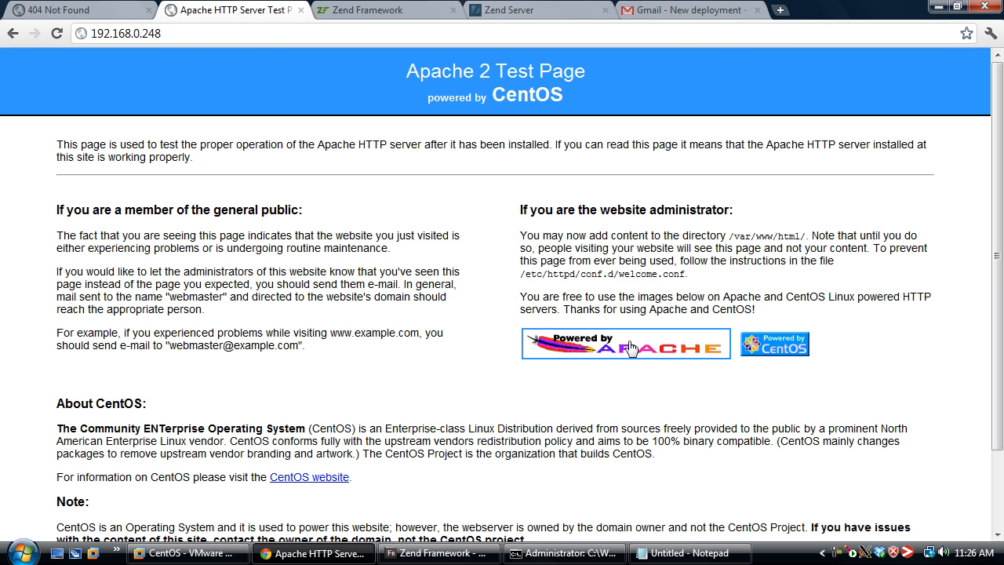